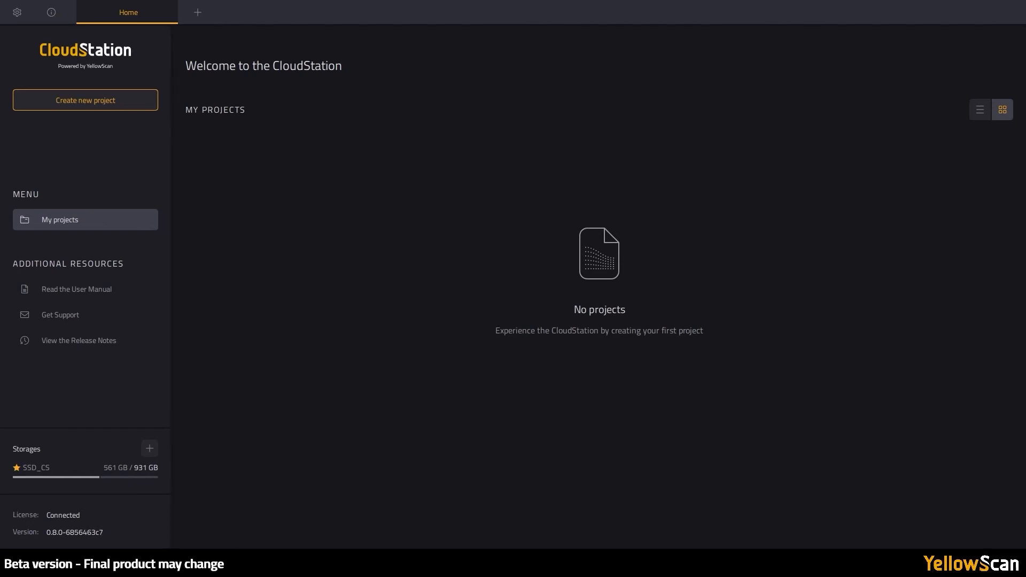
- Begin a new project from the Golf-PicStLoup data folder, with all three INS files checked
left_click(134, 104)
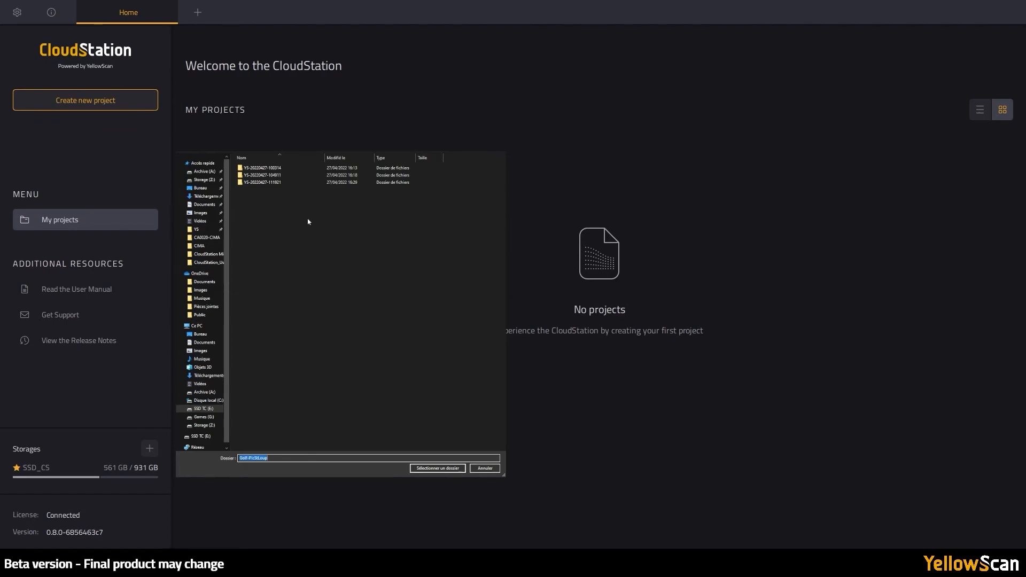
left_click(427, 468)
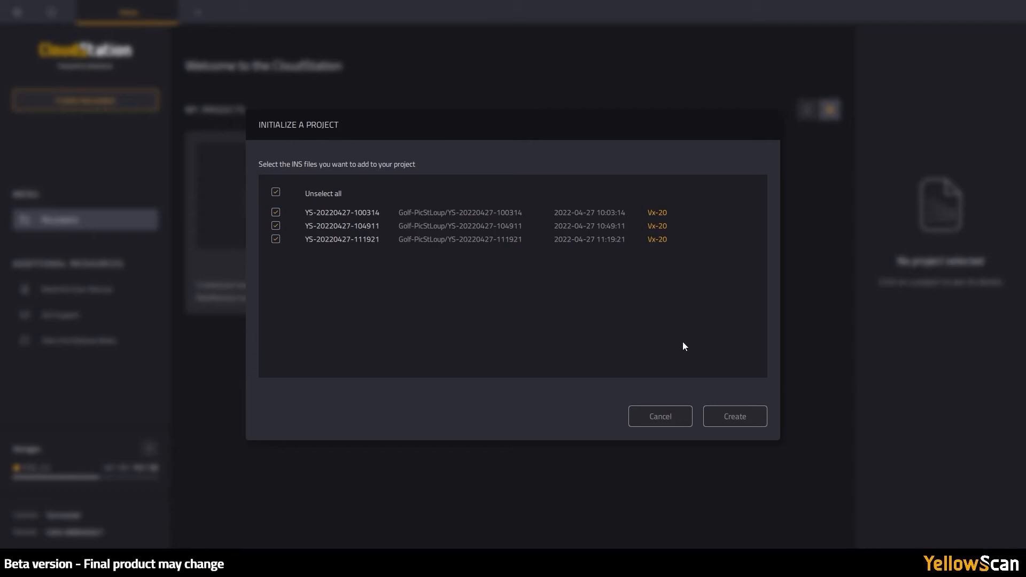
- Create the Golf-PicStLoup project, loading its flights (7 and 4 strips) and their trajectories
left_click(743, 419)
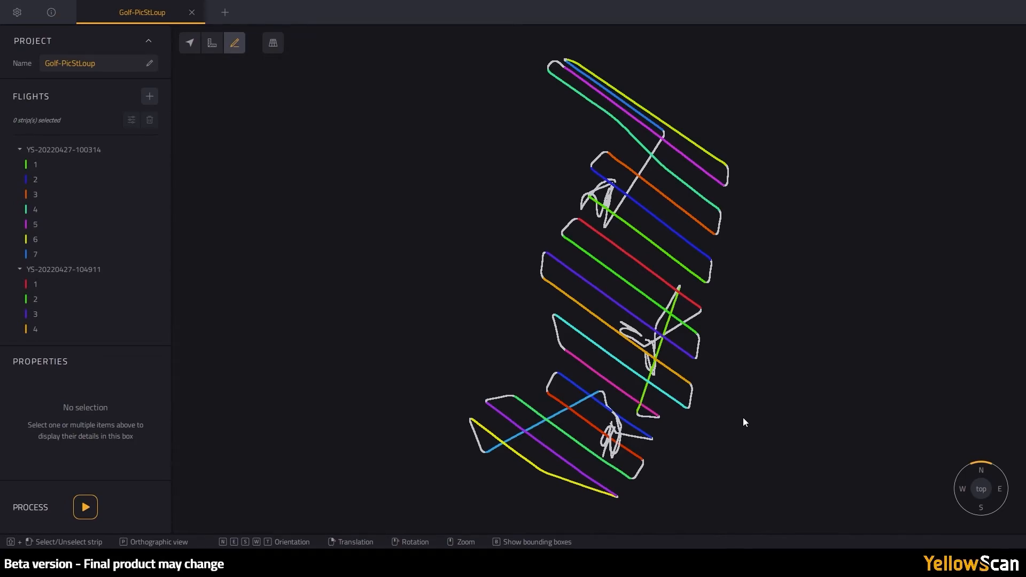
- Make the diagonal crossing line a new strip 08 spanning 09:18 to 10:00
left_click(631, 187)
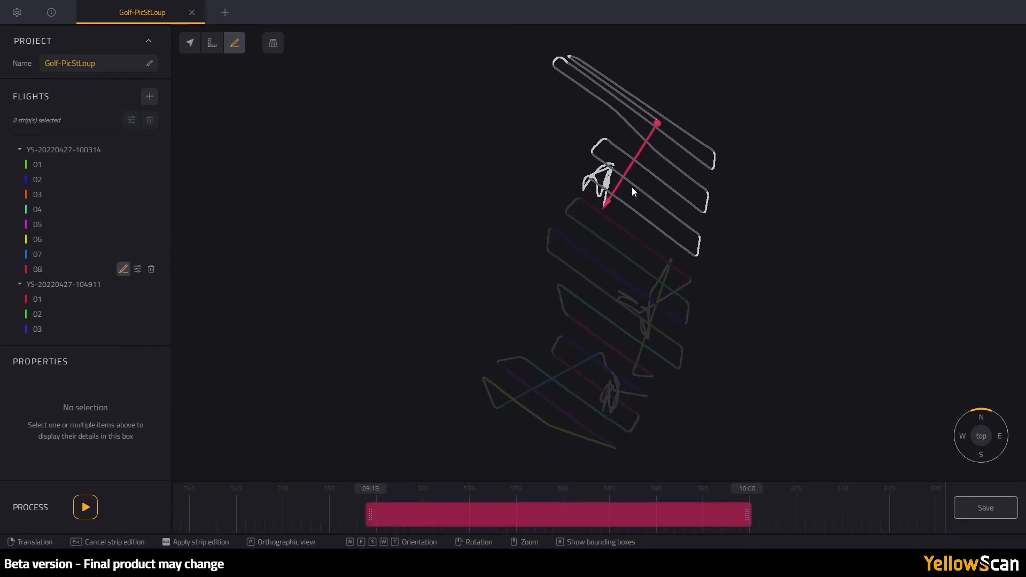
scroll(632, 188, "up", 4)
right_click_drag(703, 114, 621, 278)
scroll(605, 331, "up", 4)
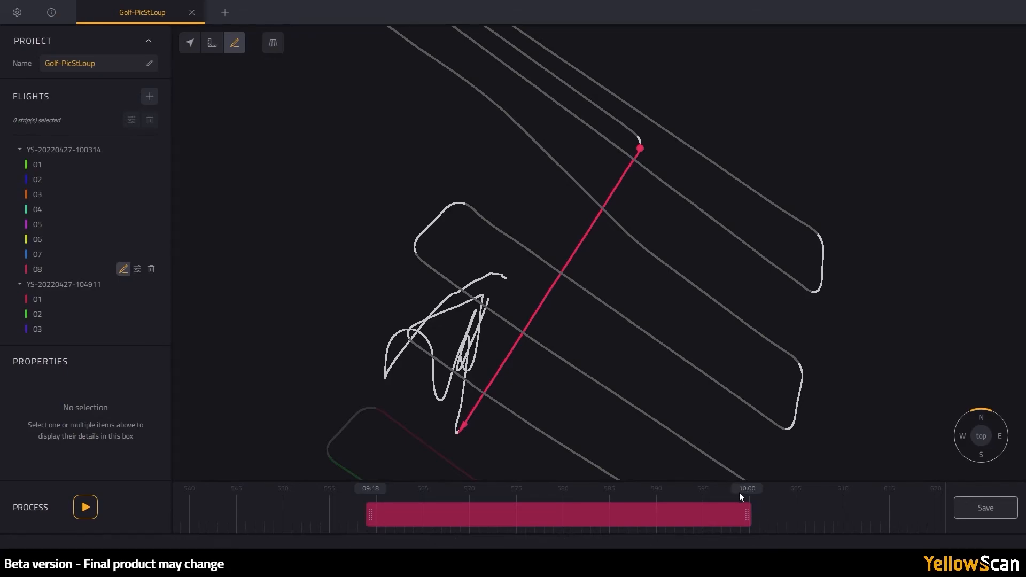
scroll(688, 507, "down", 3)
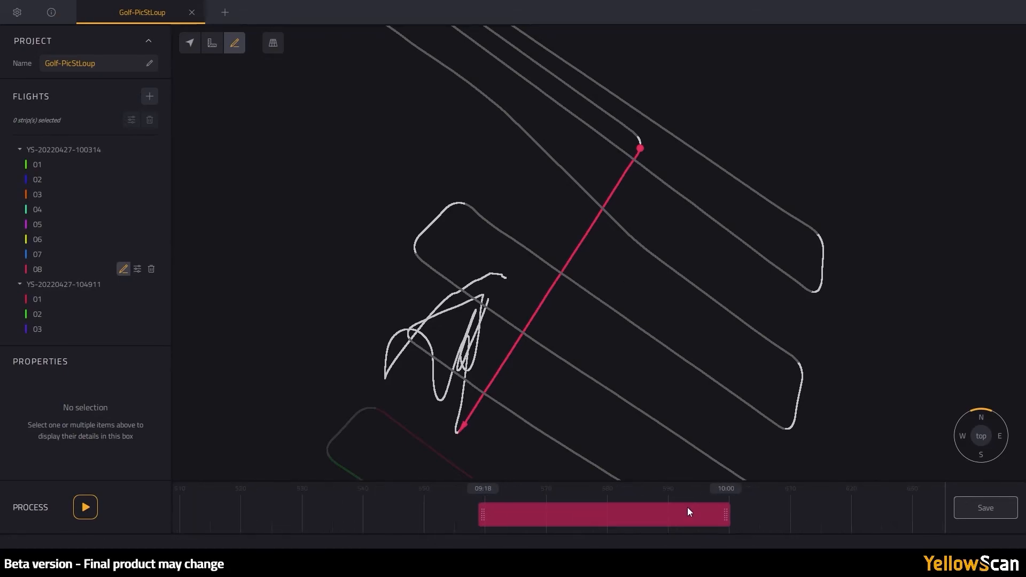
scroll(688, 510, "up", 3)
mouse_move(702, 512)
left_mouse_down()
mouse_move(507, 519)
mouse_move(796, 524)
mouse_move(691, 519)
mouse_move(707, 512)
left_mouse_up()
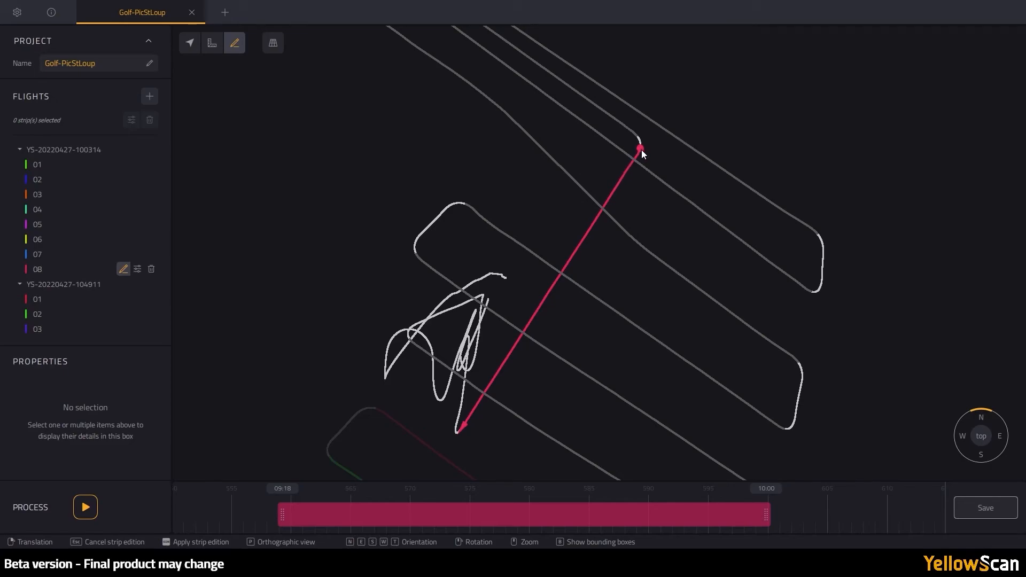
- Save the new strip 08 edit
left_click(986, 503)
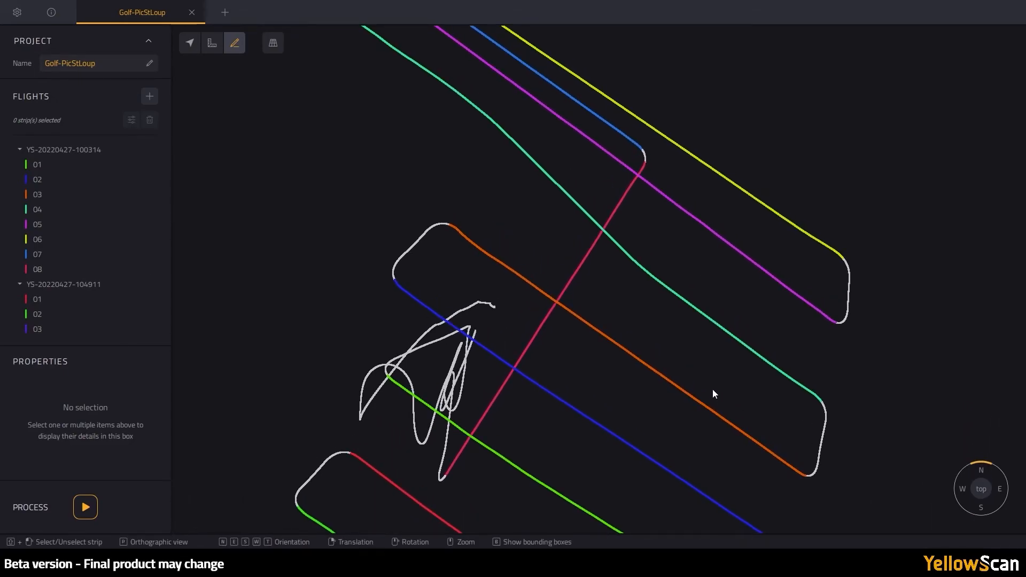
scroll(621, 336, "down", 3)
mouse_move(621, 336)
left_mouse_down()
mouse_move(637, 392)
mouse_move(633, 346)
left_mouse_up()
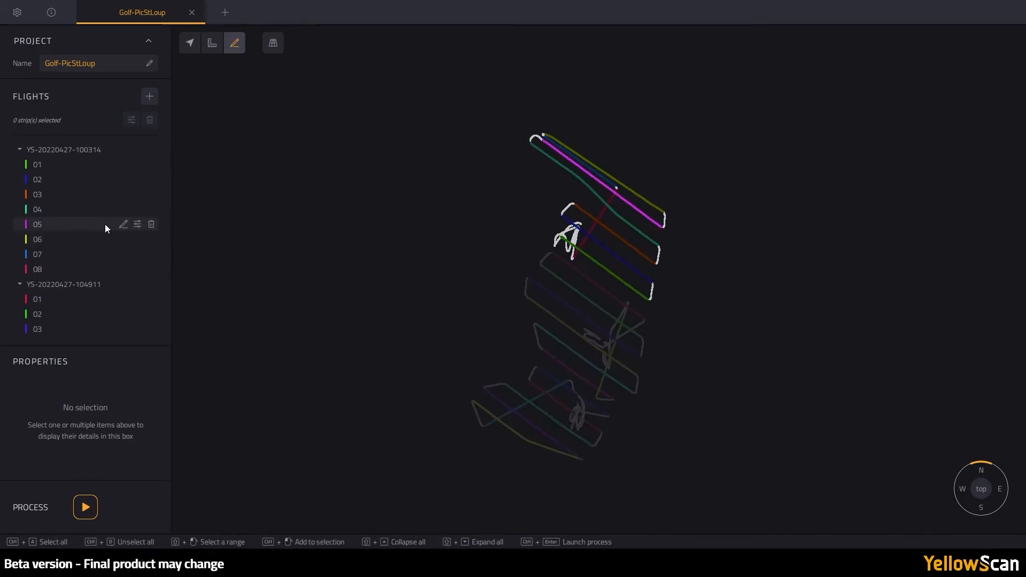
- Select all 21 strips and assign Vx20 - Coulondres as the LiDAR unit
key("ctrl+a")
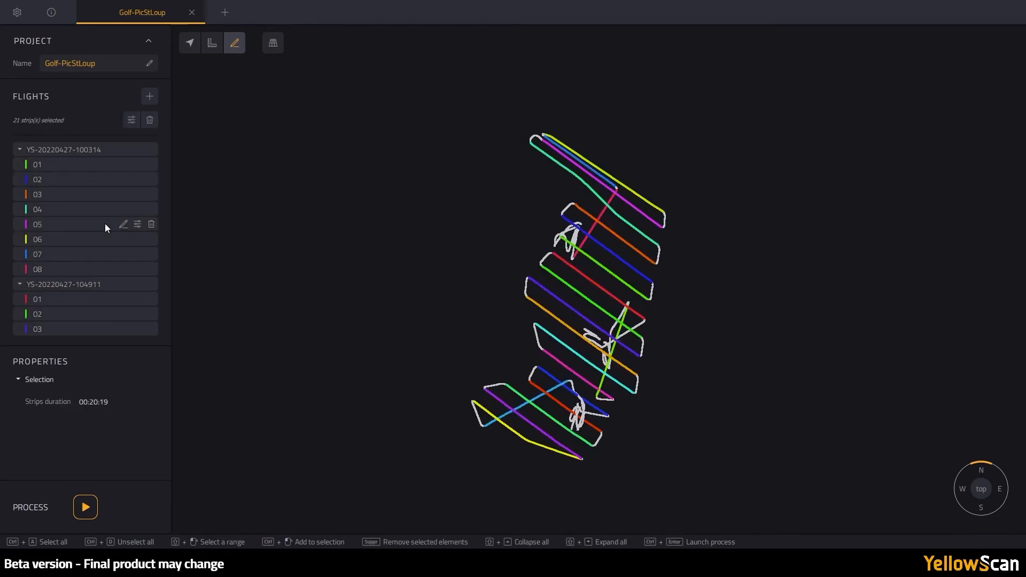
left_click(129, 121)
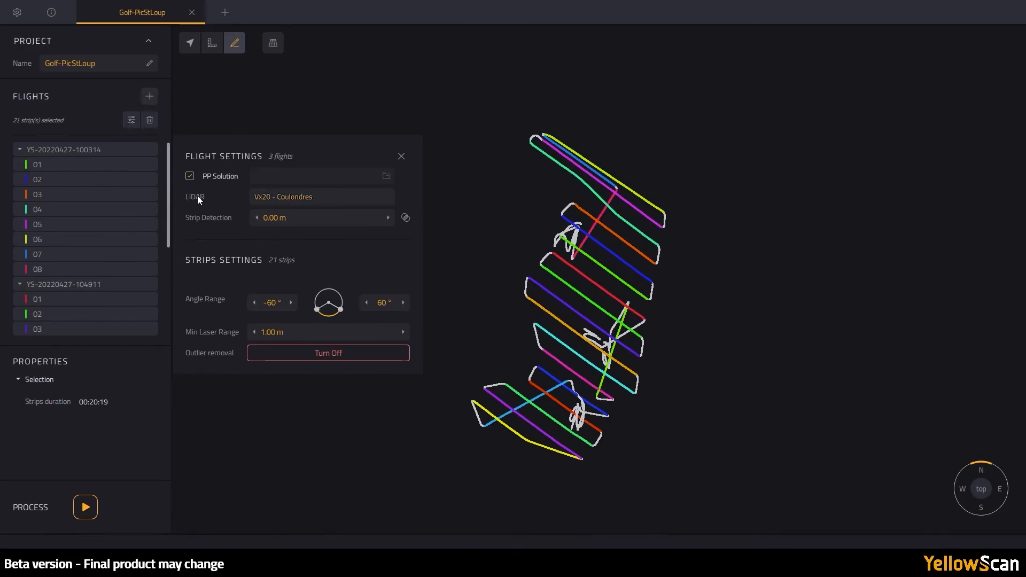
left_click(261, 198)
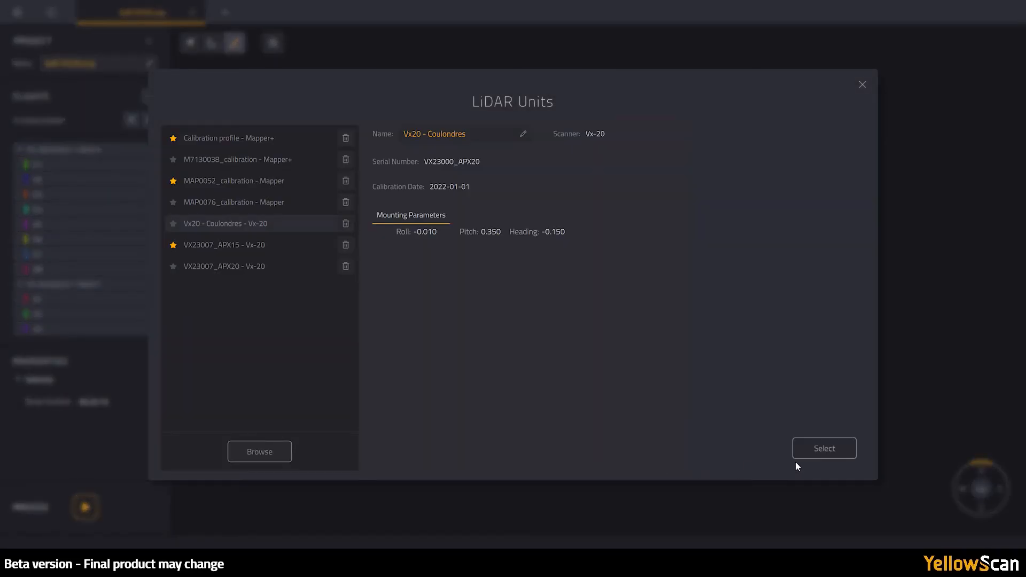
left_click(826, 455)
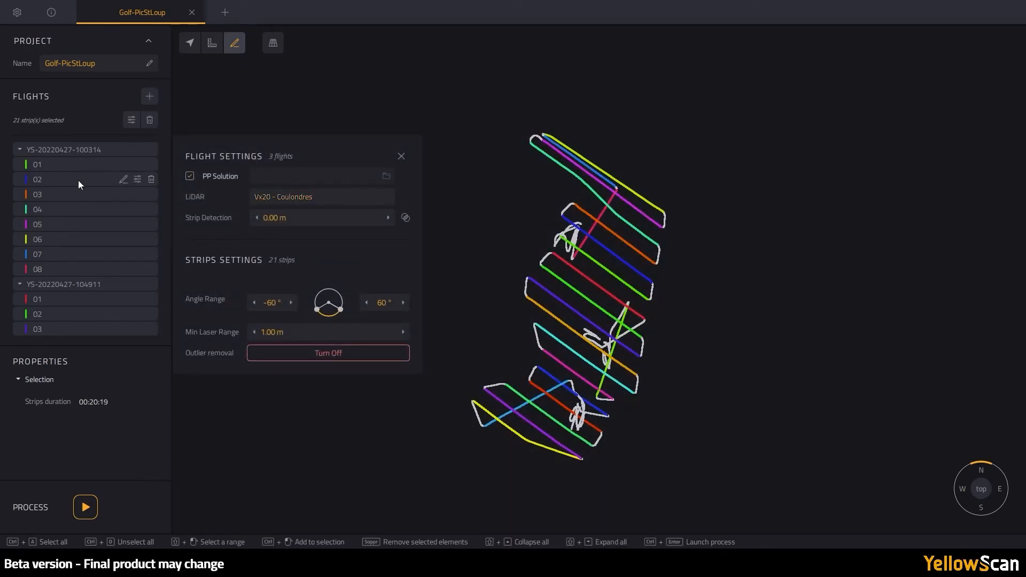
scroll(81, 238, "down", 3)
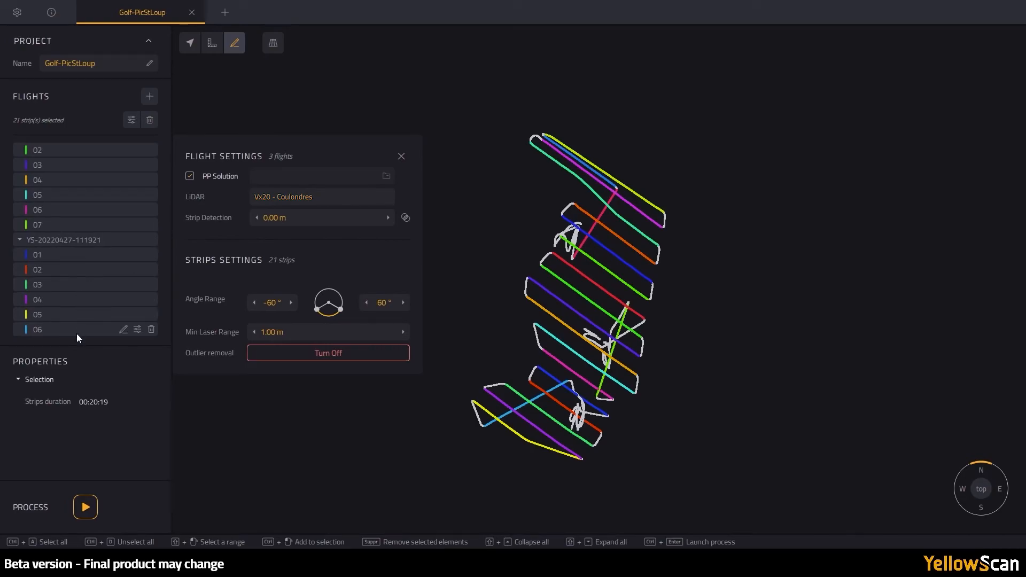
scroll(80, 241, "up", 3)
scroll(79, 246, "up", 1)
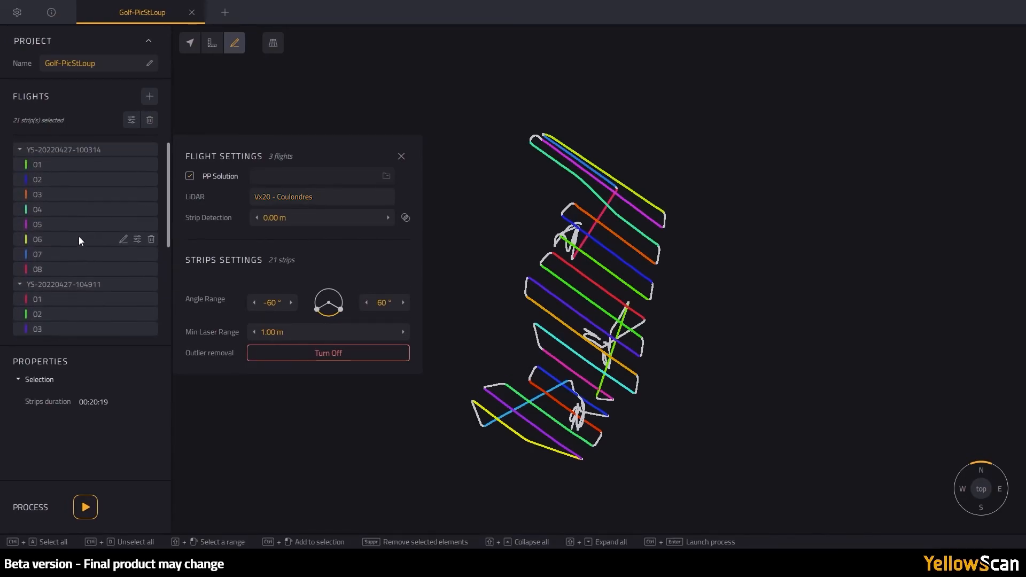
- Process the 21 selected strips into a 115'072'184-point cloud
left_click(85, 508)
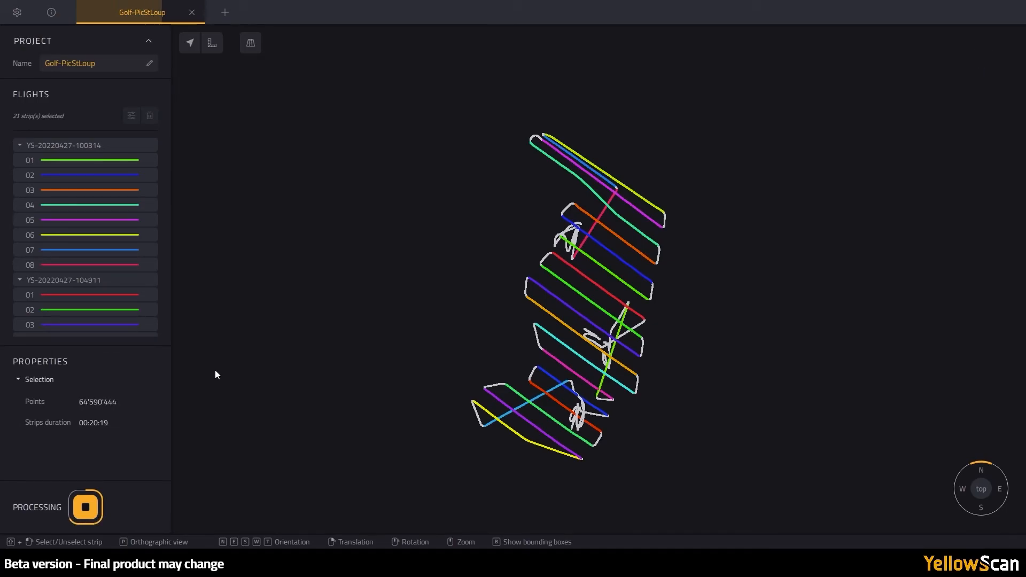
scroll(123, 257, "down", 3)
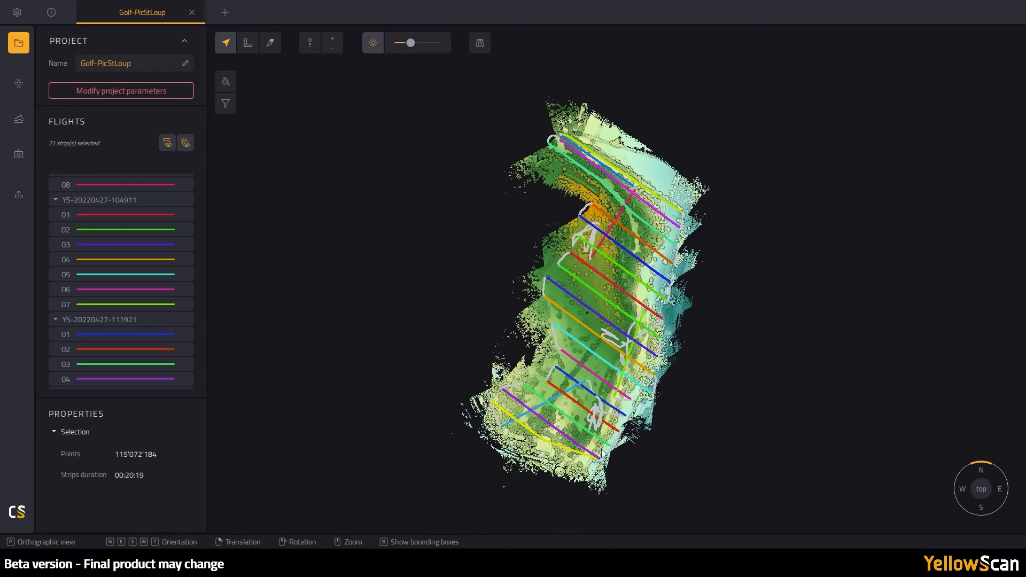
- Turn off trajectory display in the Flights panel so only the 21-strip cloud shows
scroll(603, 452, "up", 1)
scroll(602, 453, "up", 10)
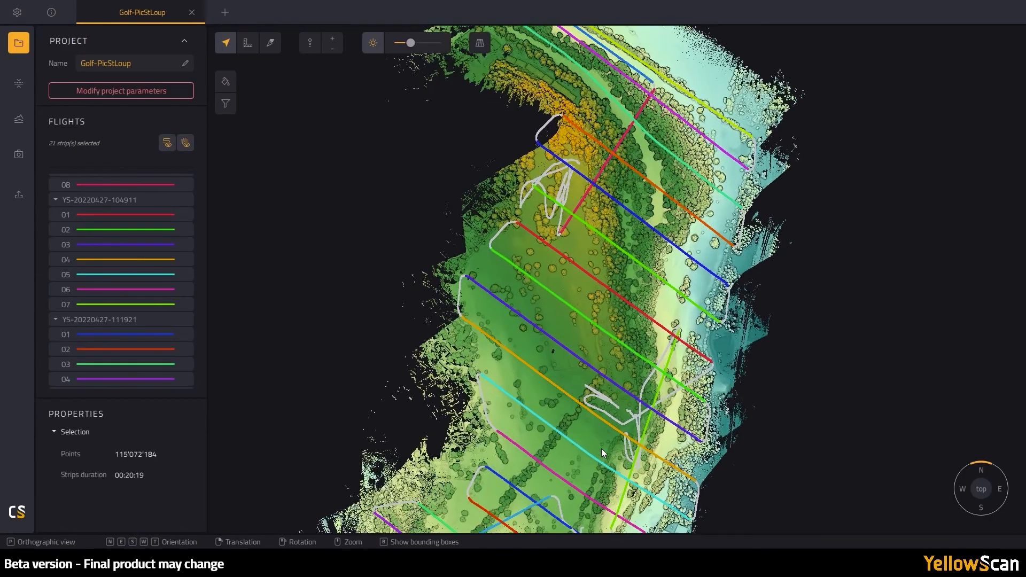
scroll(601, 448, "up", 6)
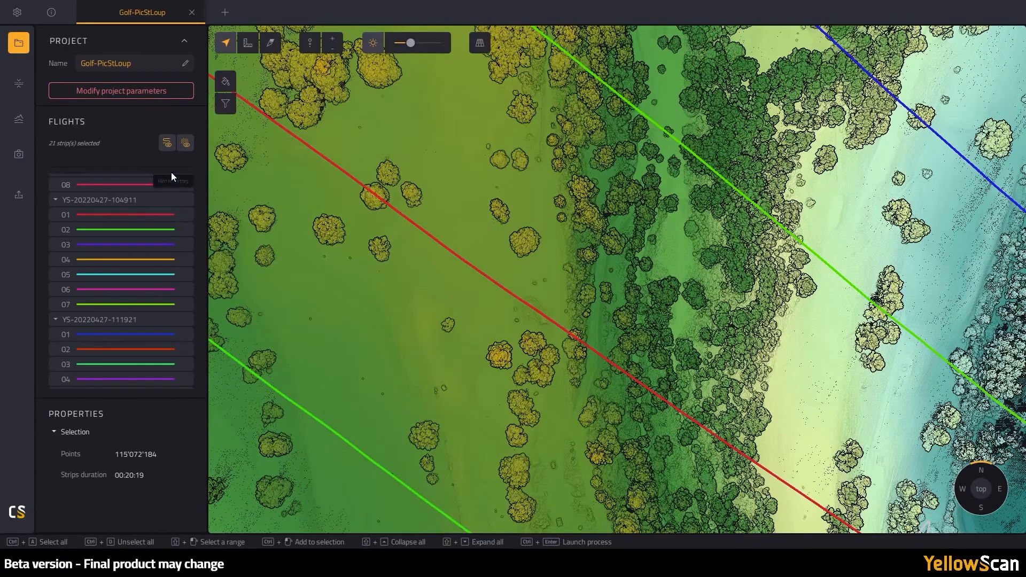
left_click(167, 146)
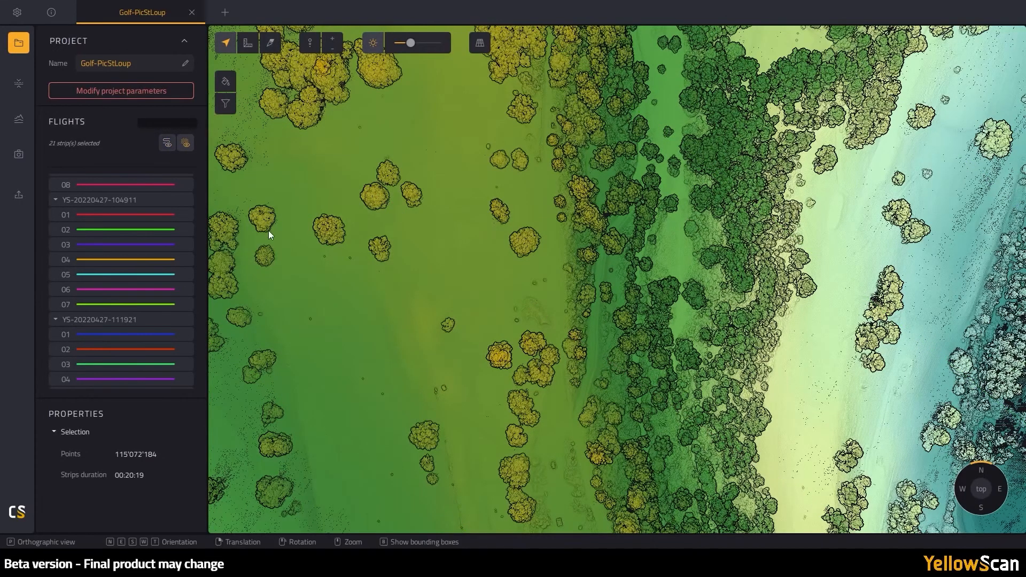
scroll(446, 331, "down", 5)
scroll(452, 320, "down", 5)
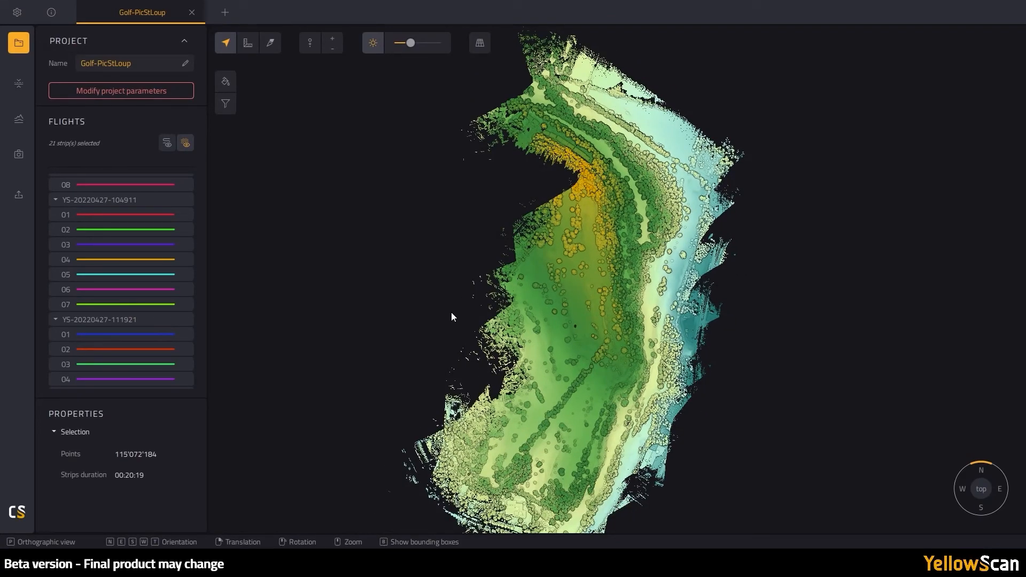
left_click(229, 82)
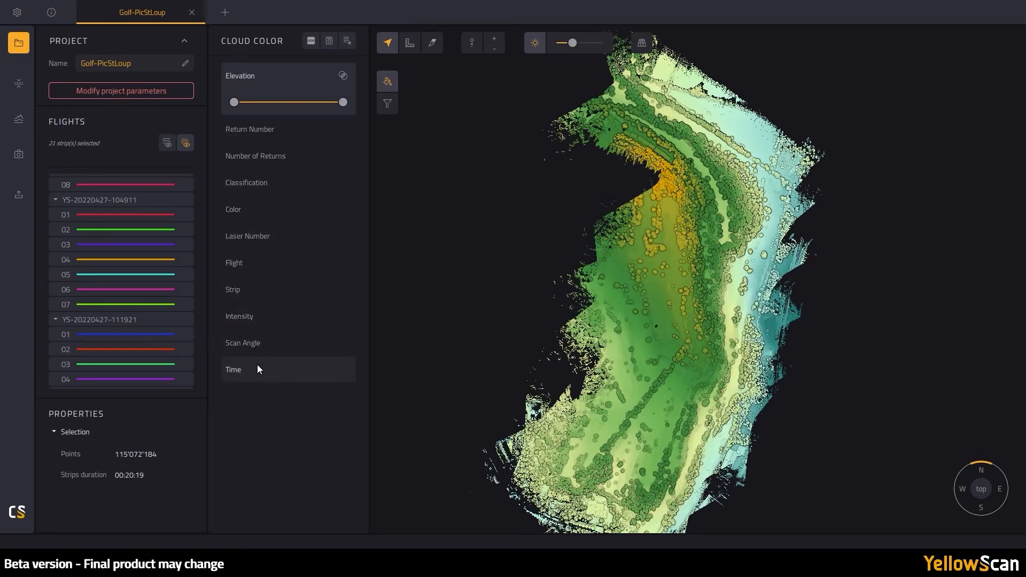
left_click(270, 316)
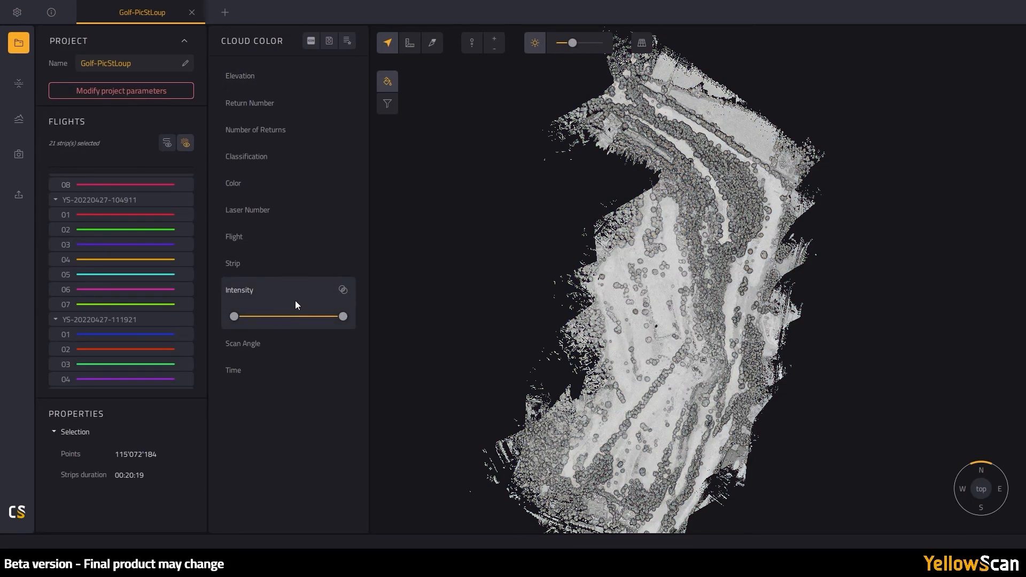
left_click(342, 290)
left_click(282, 78)
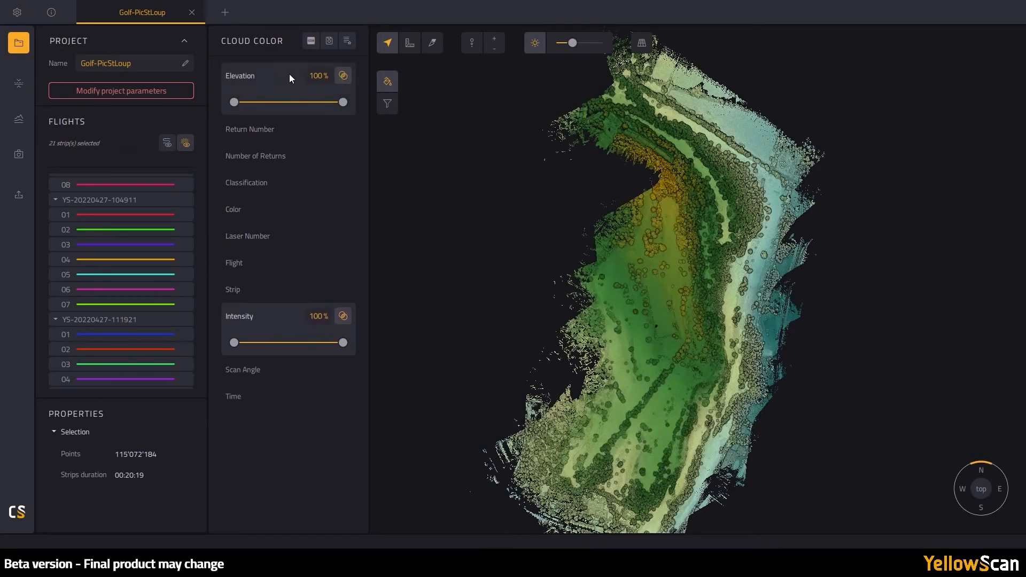
left_click_drag(320, 76, 322, 75)
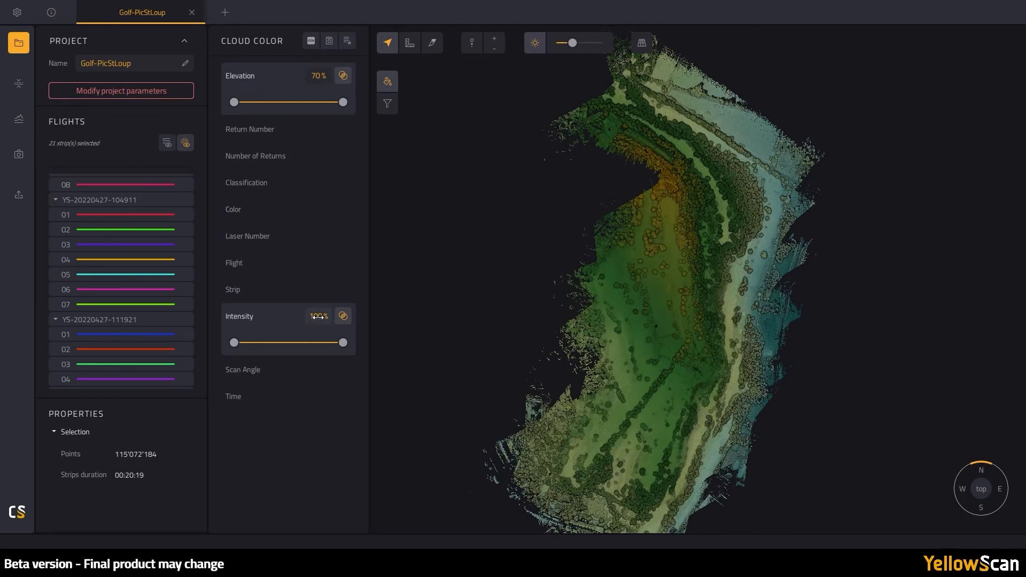
left_click(343, 316)
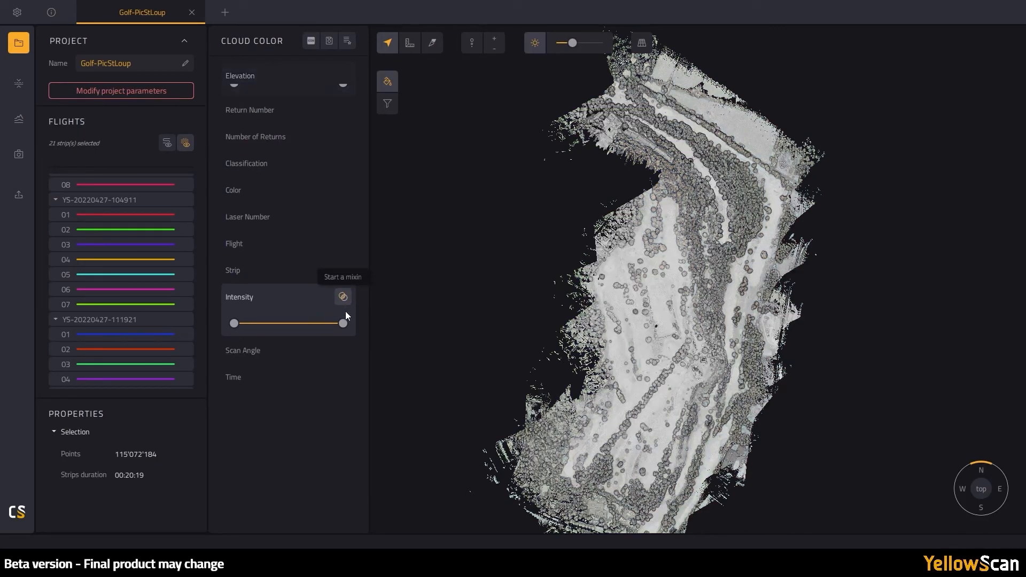
left_click(305, 75)
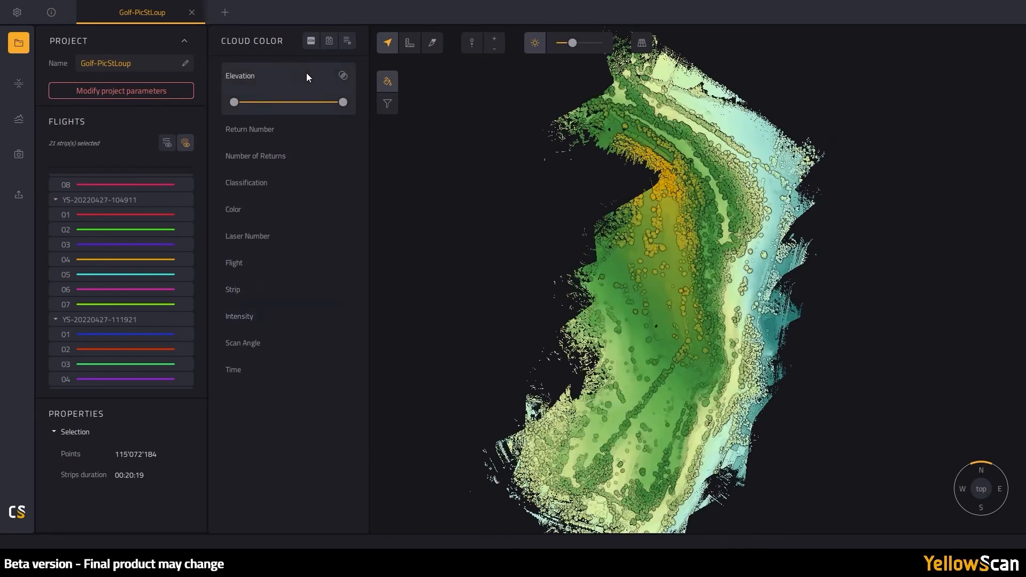
left_click(382, 83)
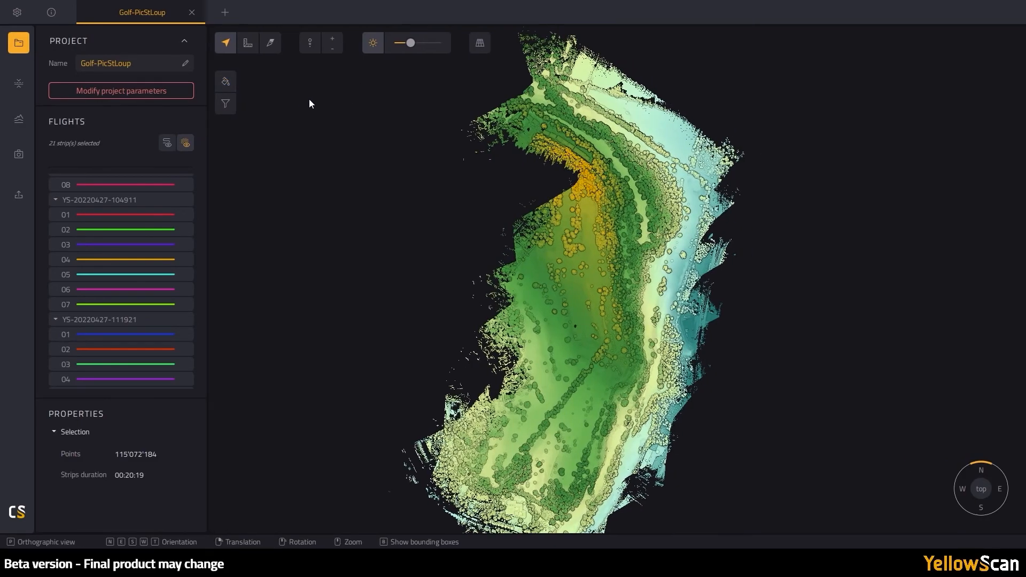
- Narrow the Elevation filter range to exclude the highest and lowest points
left_click(225, 104)
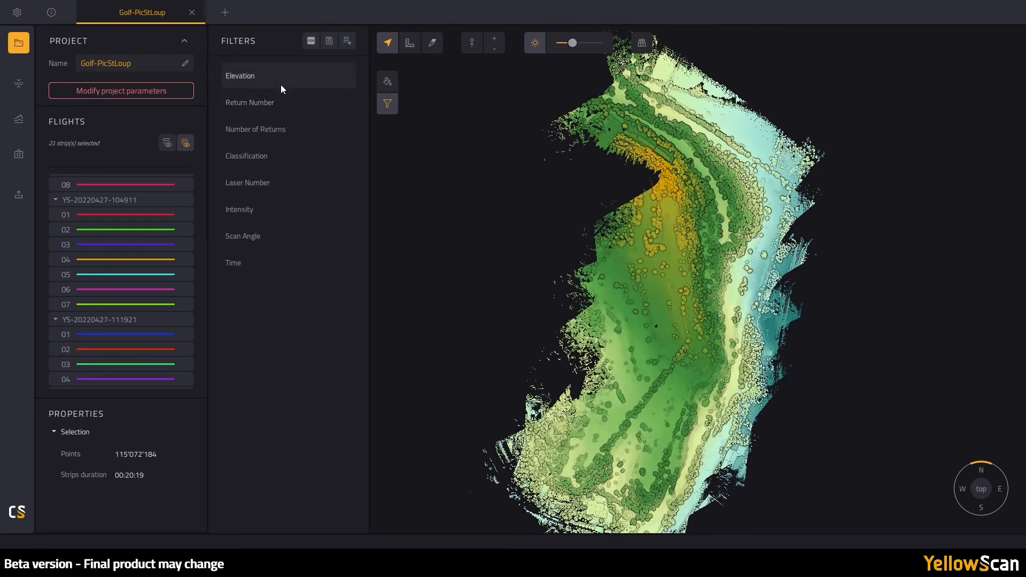
left_click(284, 83)
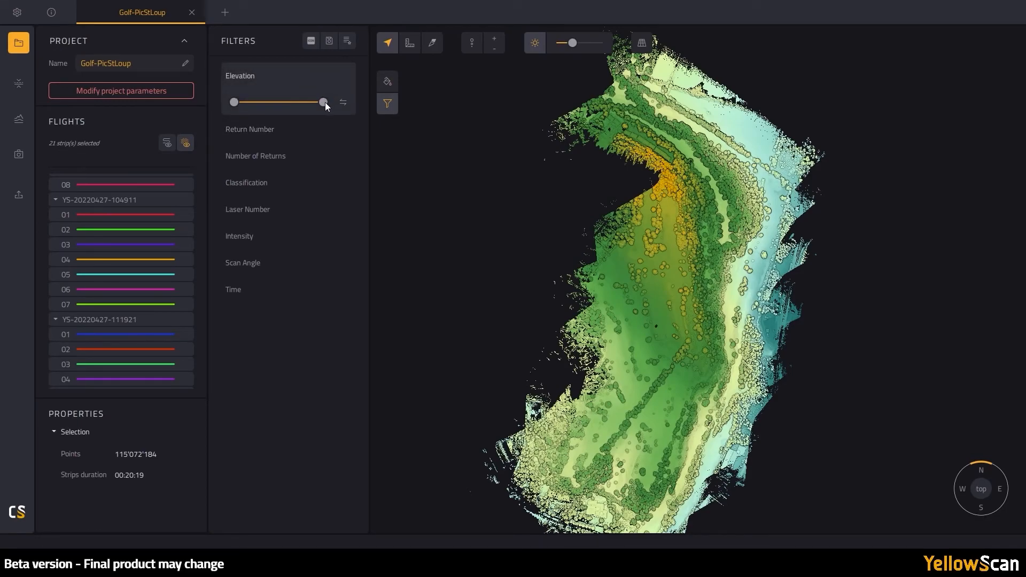
mouse_move(295, 101)
left_mouse_down()
mouse_move(272, 101)
mouse_move(306, 100)
left_mouse_up()
mouse_move(234, 102)
left_mouse_down()
mouse_move(259, 100)
mouse_move(225, 103)
left_mouse_up()
left_click(383, 102)
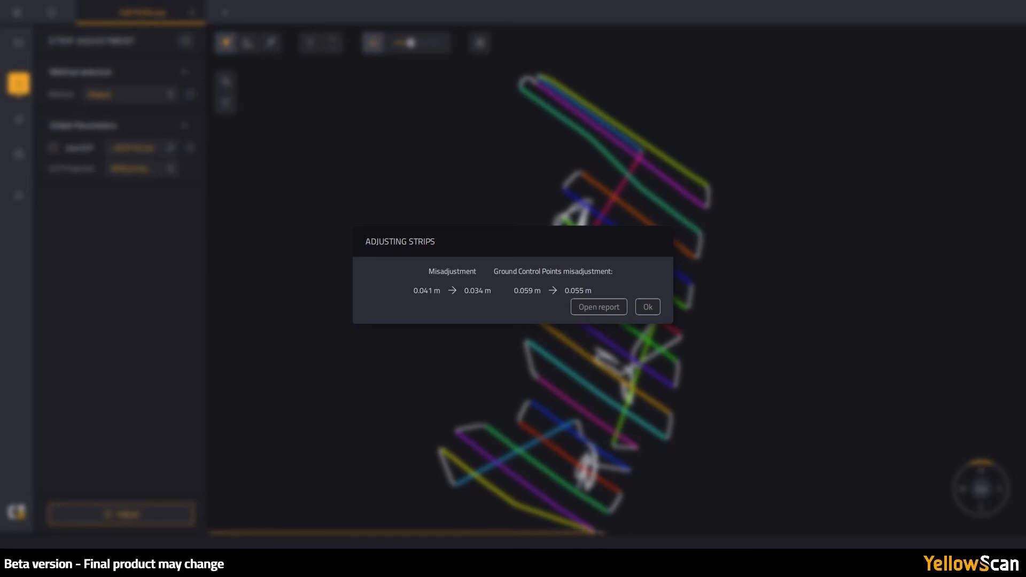
left_click(653, 311)
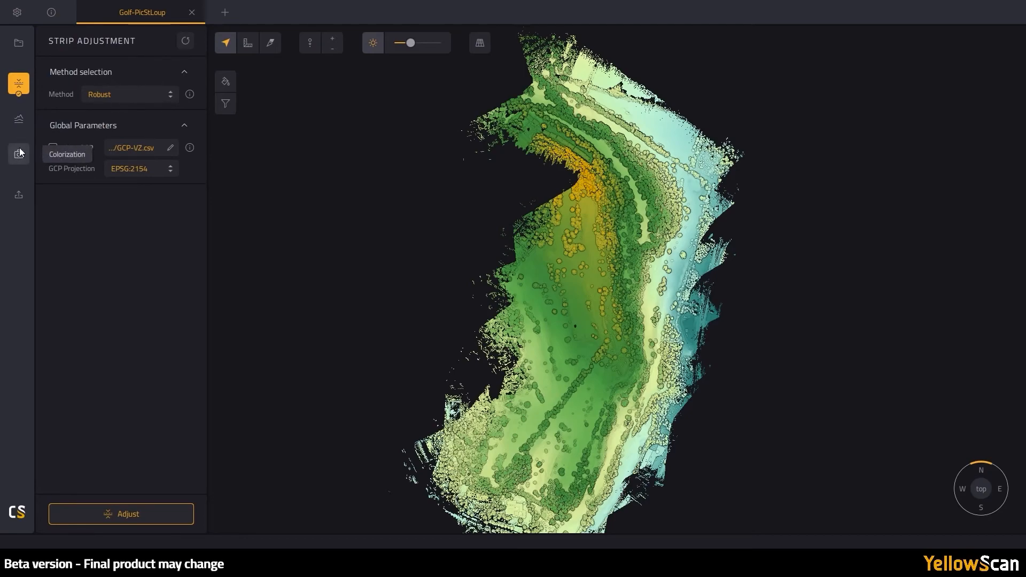
- Show Terrain classification settings: Hilly preset, 10.00 m object size, 0.05 steepness
left_click(20, 123)
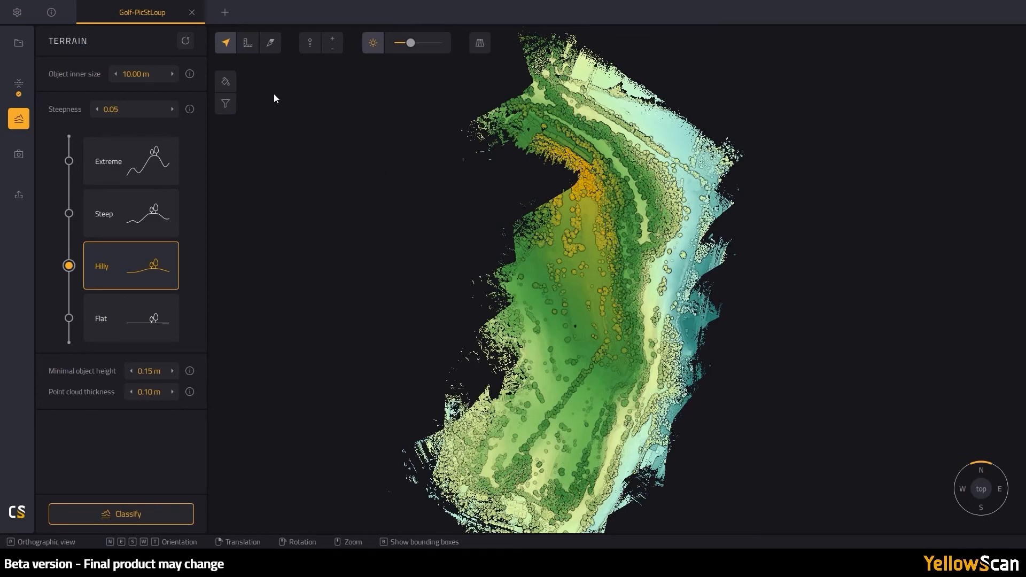
mouse_move(191, 76)
scroll(576, 149, "up", 5)
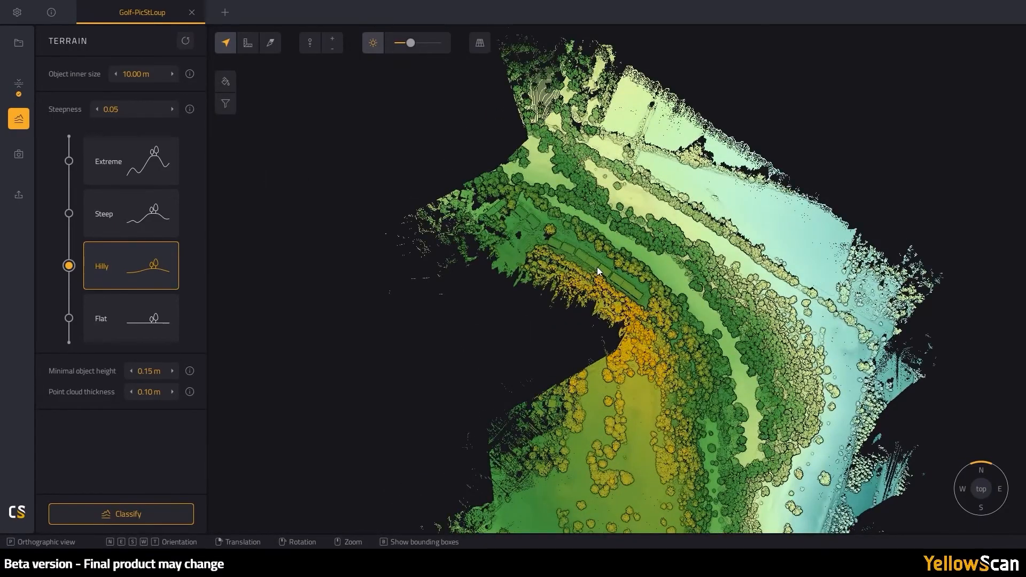
scroll(598, 267, "up", 4)
scroll(623, 313, "up", 6)
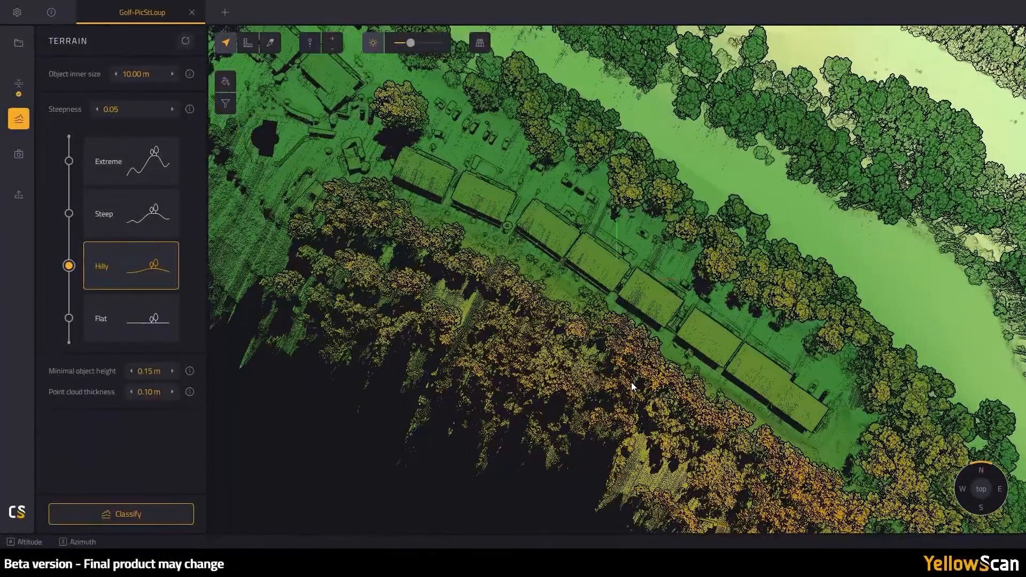
- Orbit and zoom to a close oblique 3D view of the rectangular structures
left_click_drag(632, 386, 604, 321)
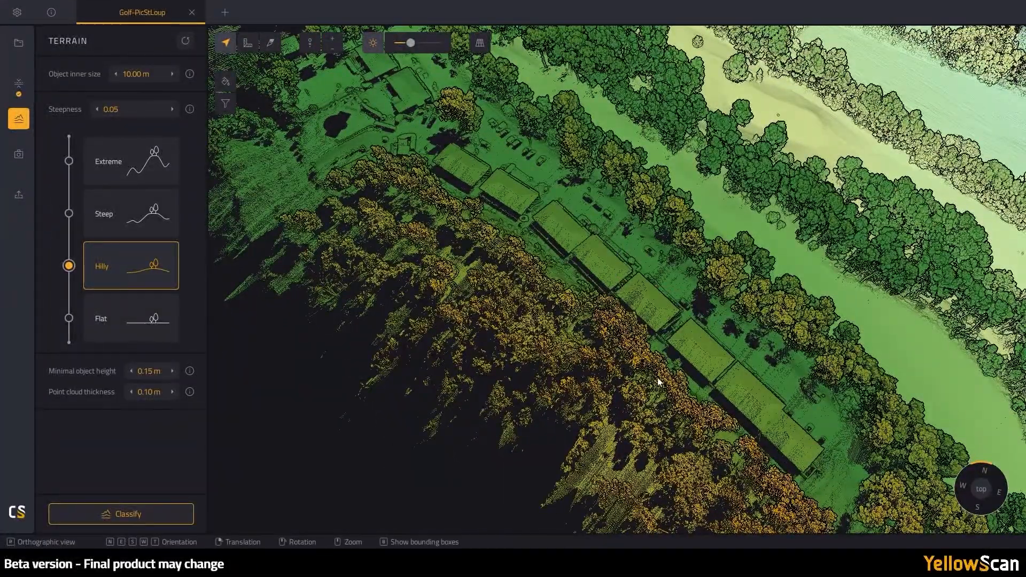
left_click_drag(722, 456, 696, 88)
scroll(695, 232, "down", 6)
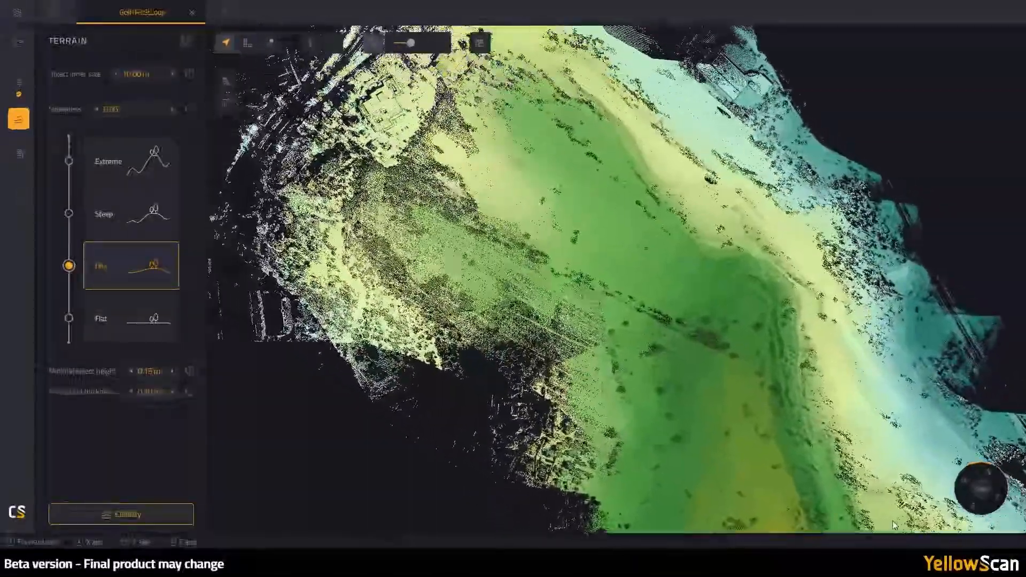
left_click_drag(892, 521, 716, 117)
scroll(642, 207, "up", 6)
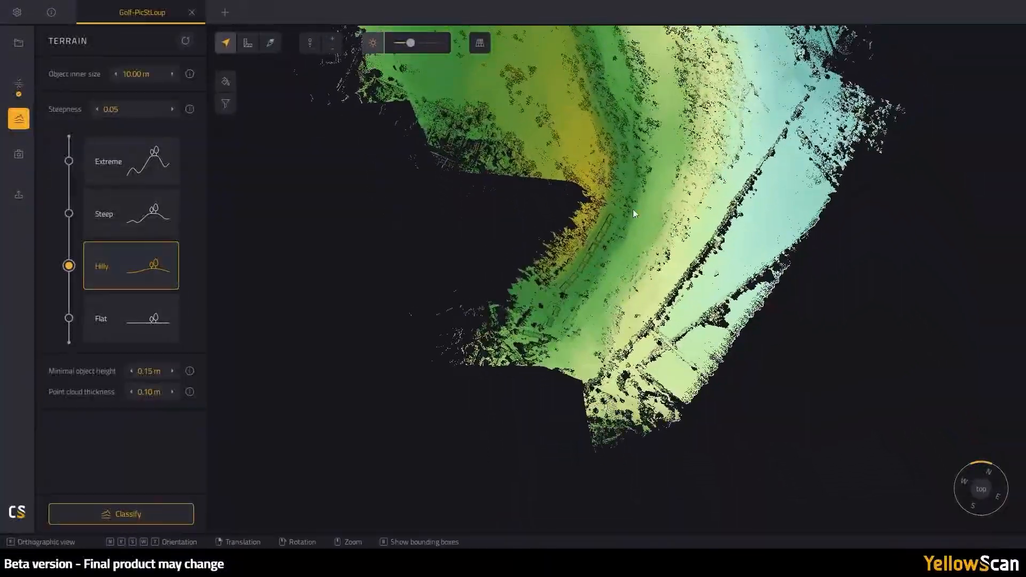
scroll(572, 234, "up", 8)
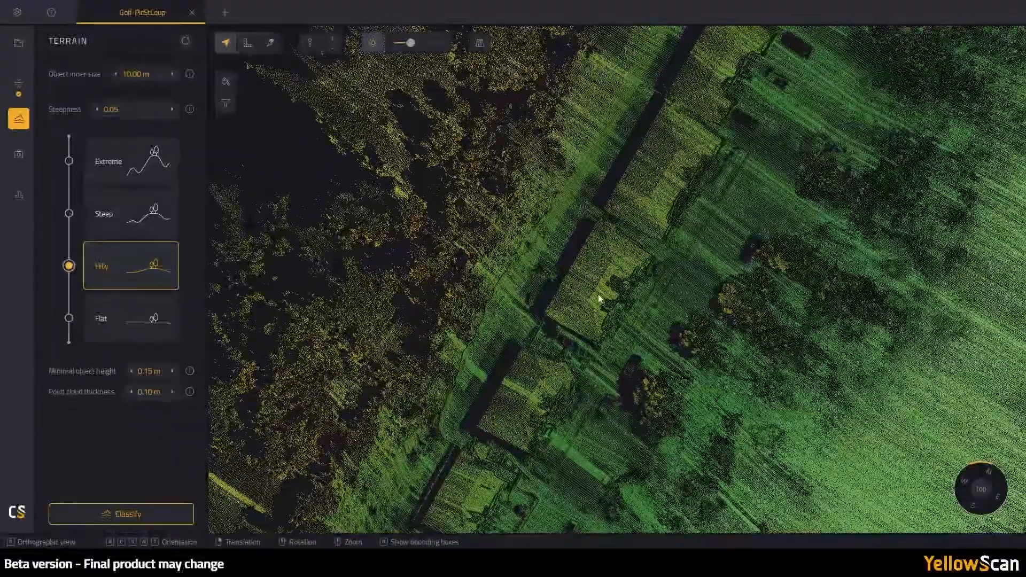
left_click_drag(599, 155, 493, 247)
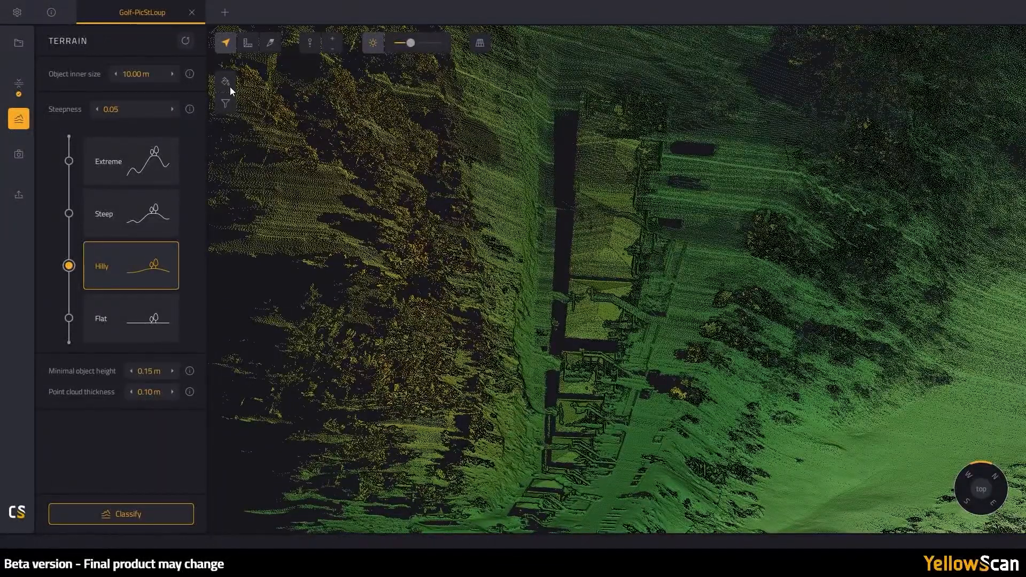
left_click(250, 45)
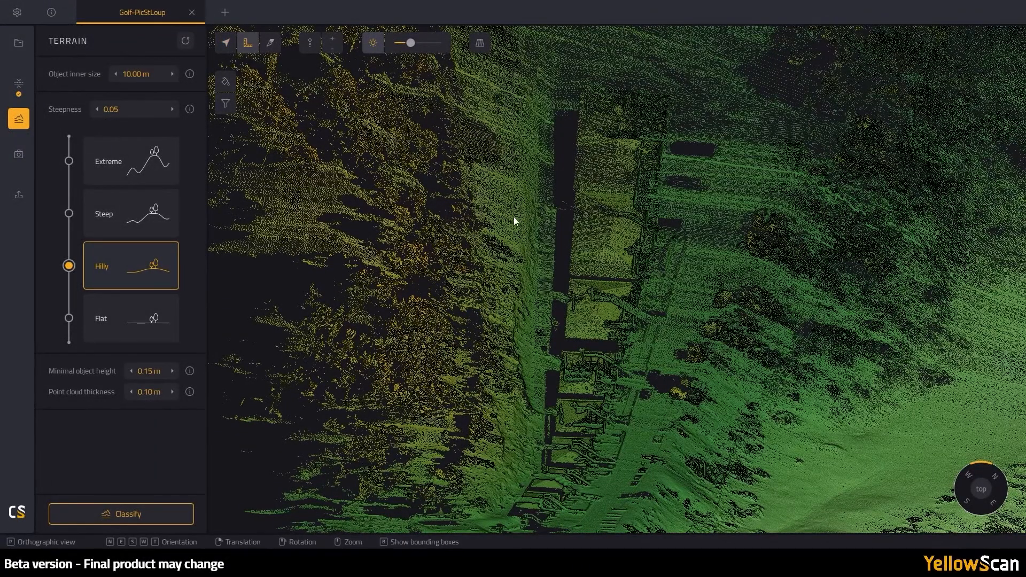
- Measure the structure at 13.197 m and set Object inner size to 15.00 m
left_click(553, 246)
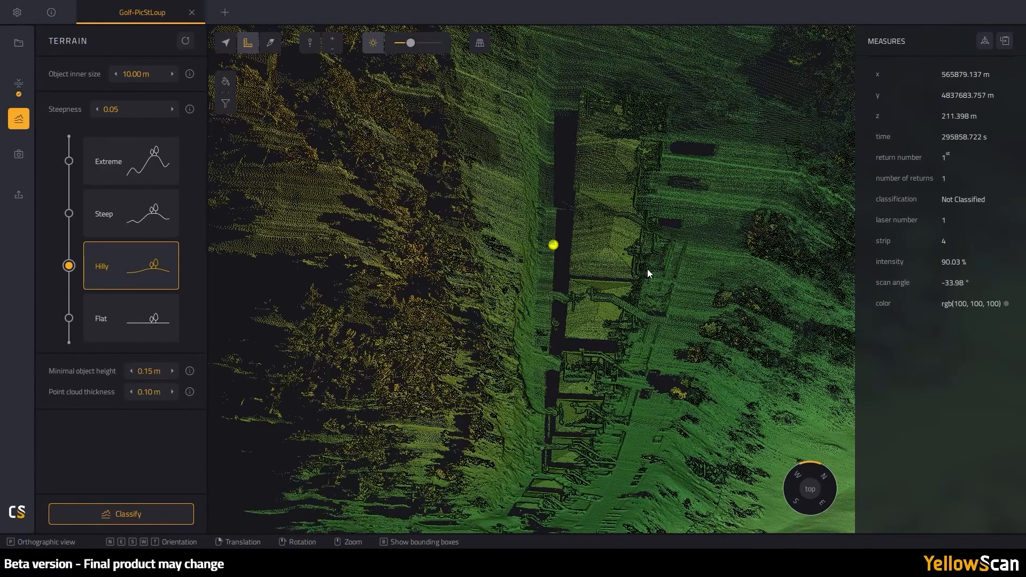
left_click(654, 251)
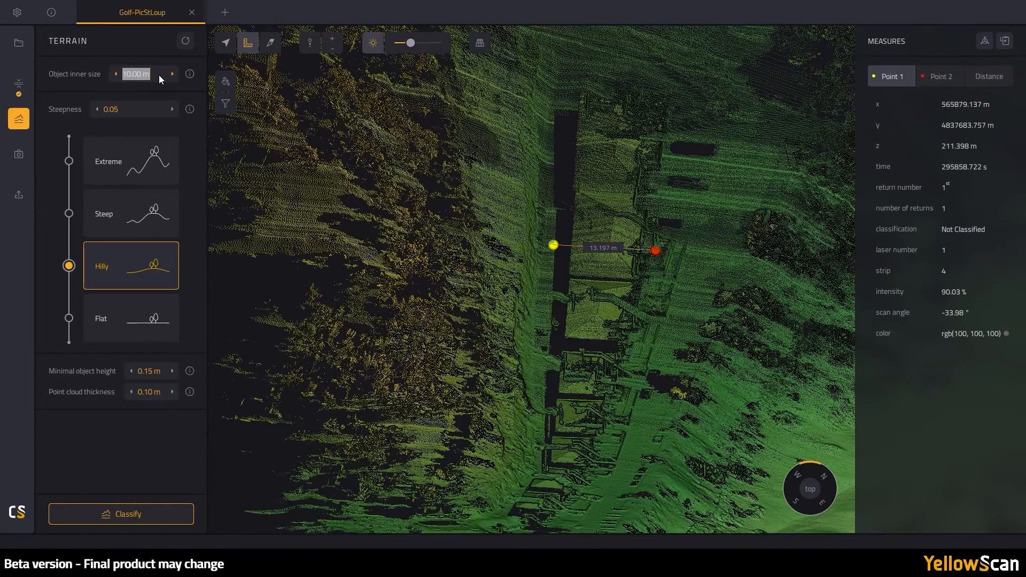
type("15")
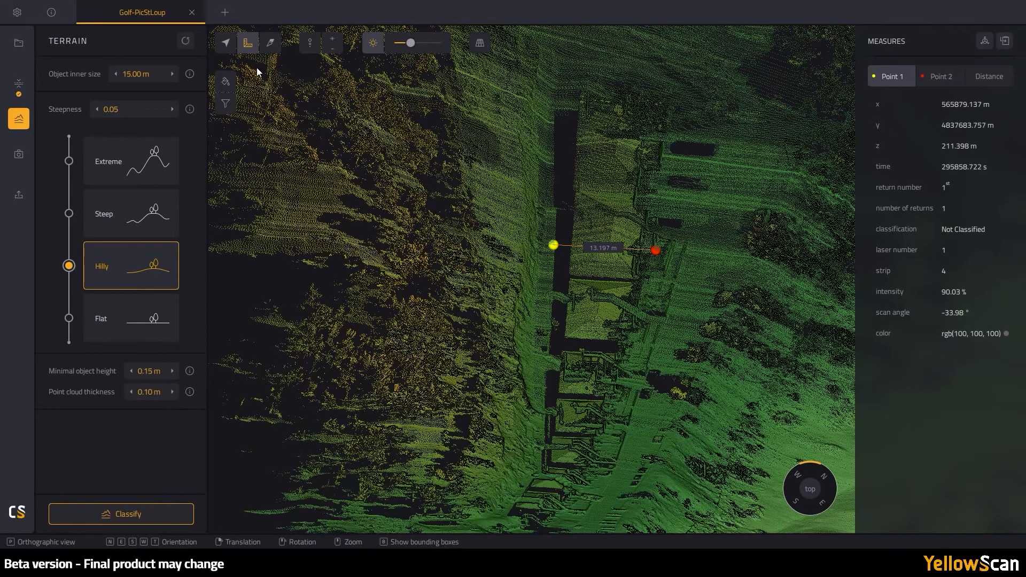
left_click(229, 45)
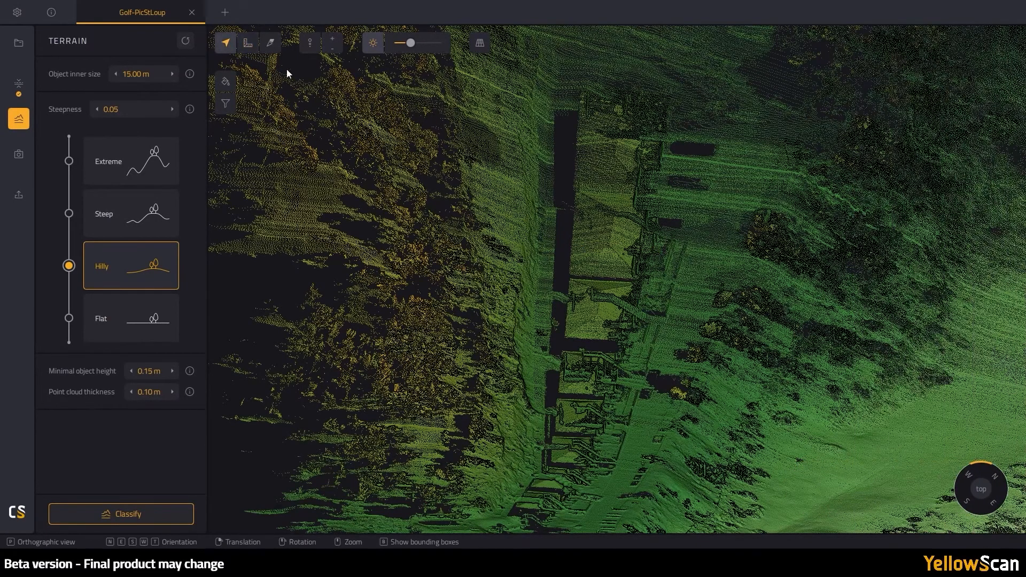
- Reorient to a north-up side view and choose the Steep terrain preset (steepness 0.10)
left_click(982, 487)
left_click(999, 477)
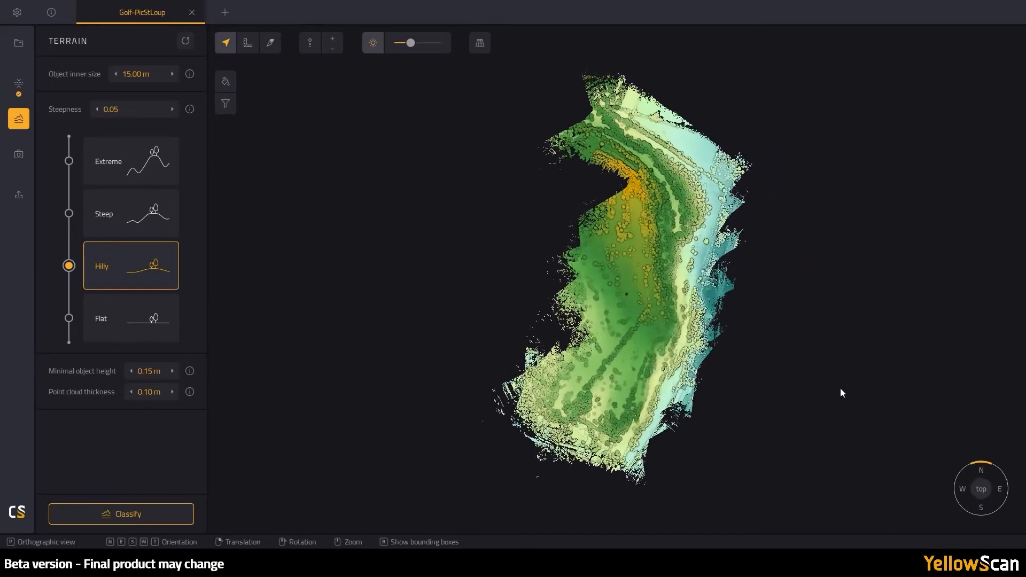
scroll(677, 331, "up", 5)
left_click_drag(658, 370, 662, 180)
left_click_drag(661, 160, 688, 282)
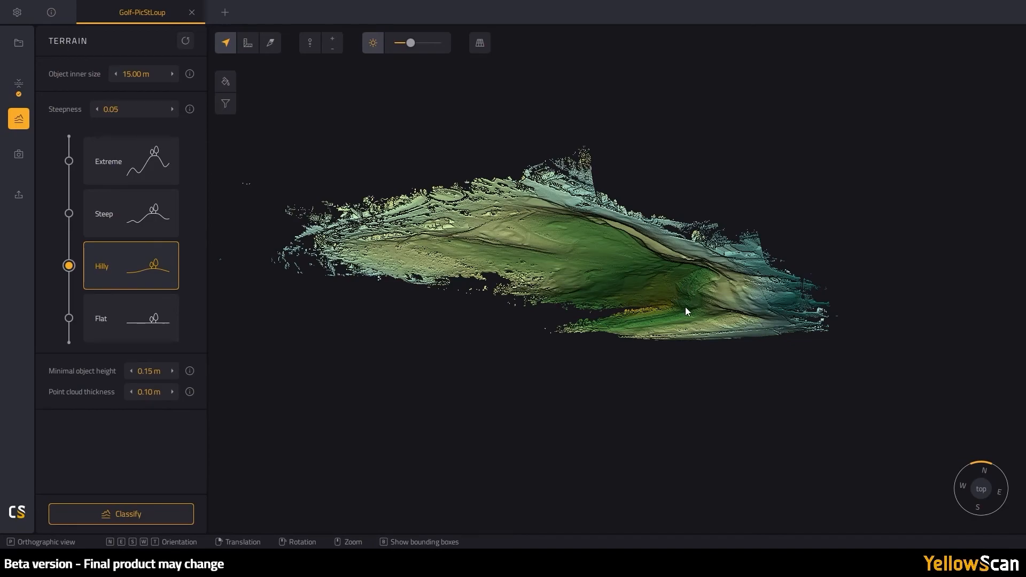
left_click(99, 213)
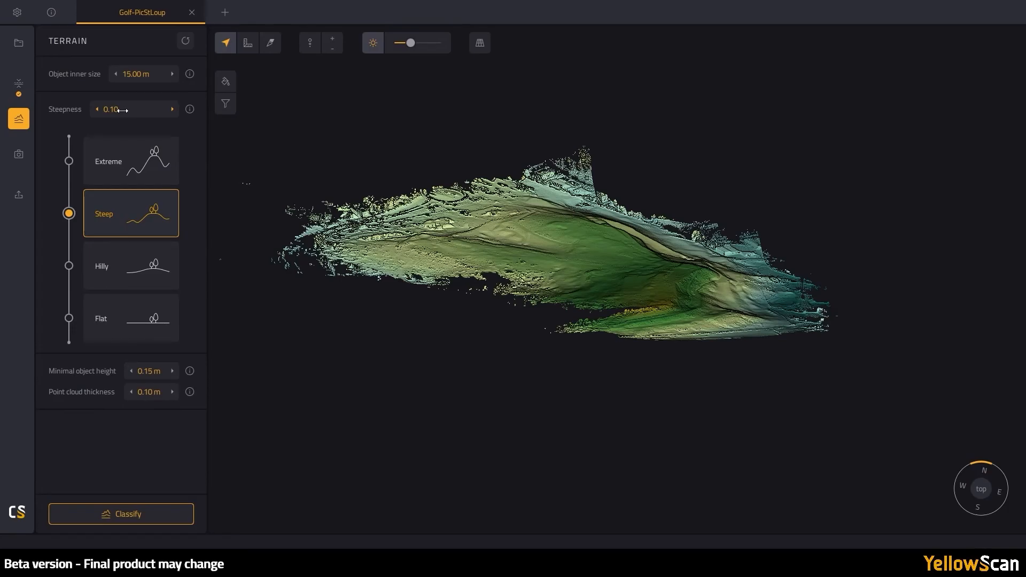
- Inspect the Golf-PicStLoup cloud, then run ground classification with 15.00 m object size and Steep terrain
left_click_drag(518, 240, 534, 374)
right_click_drag(656, 348, 655, 260)
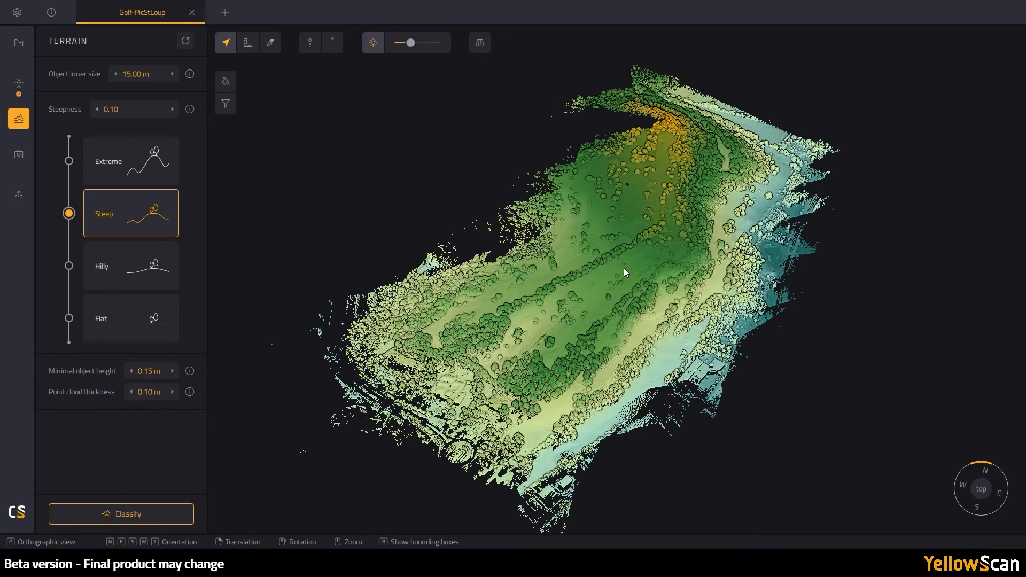
scroll(624, 268, "up", 5)
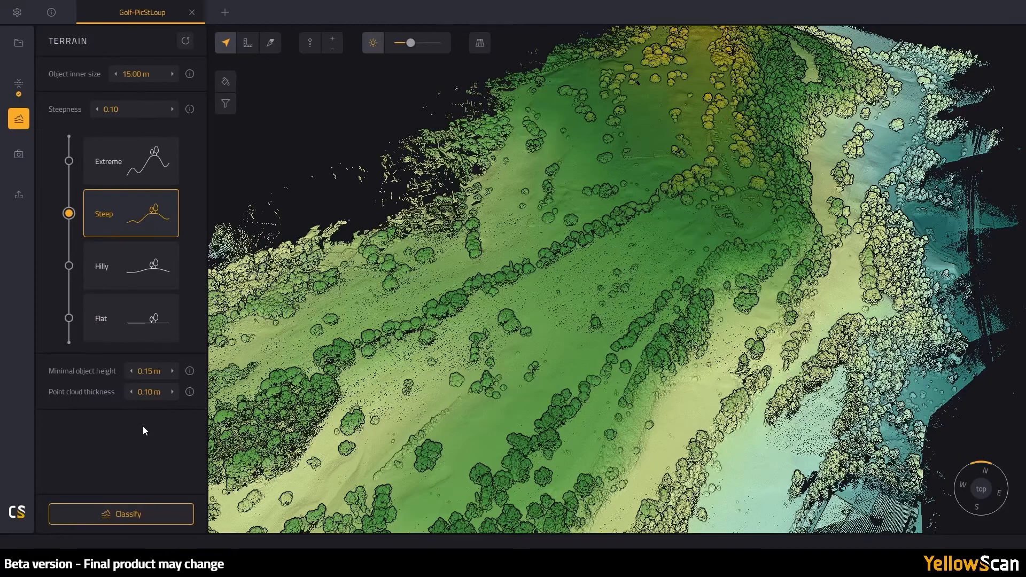
left_click(148, 512)
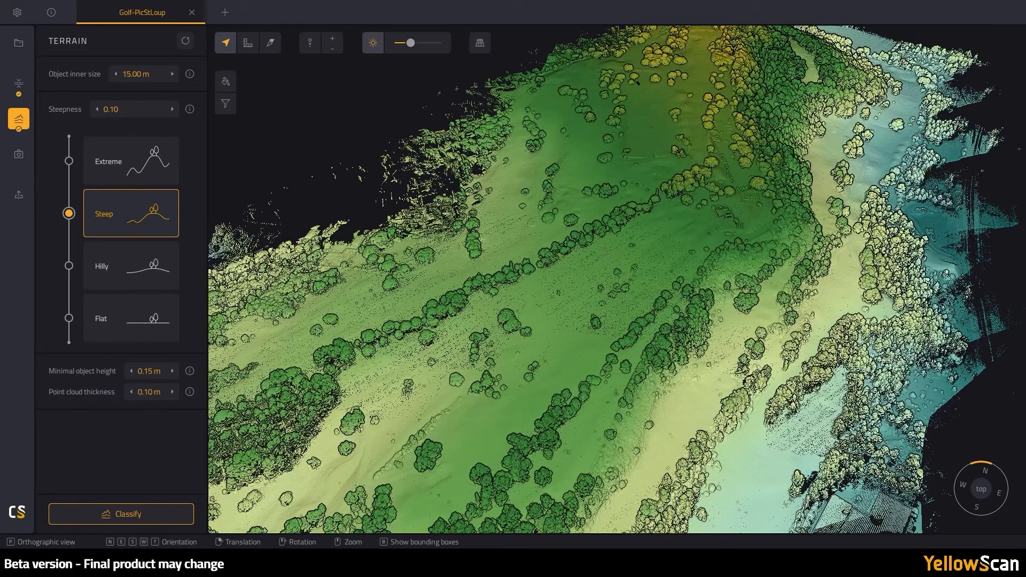
- Colour the cloud by classification and hide the Other class to inspect only ground points
left_click(225, 85)
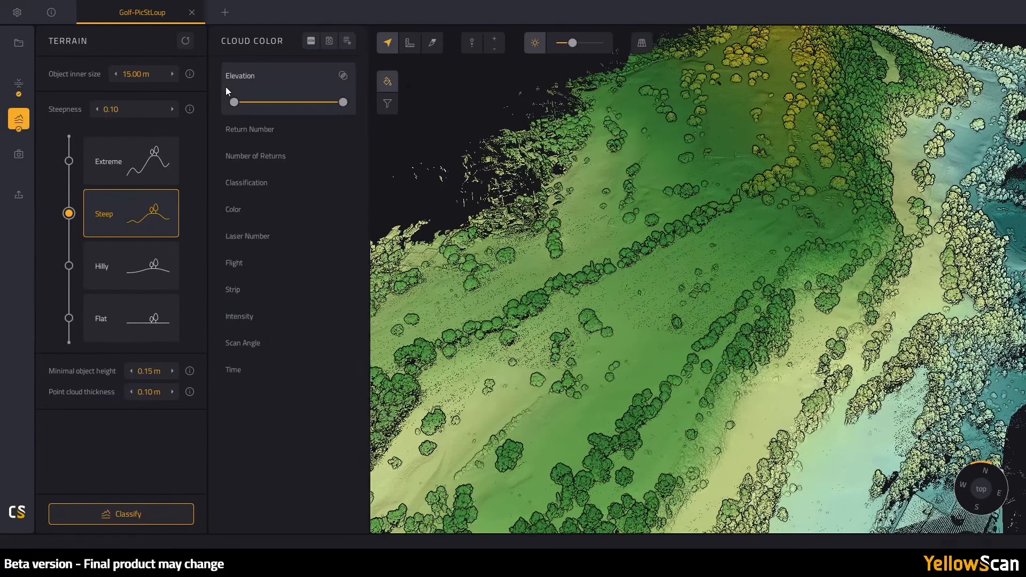
left_click(255, 181)
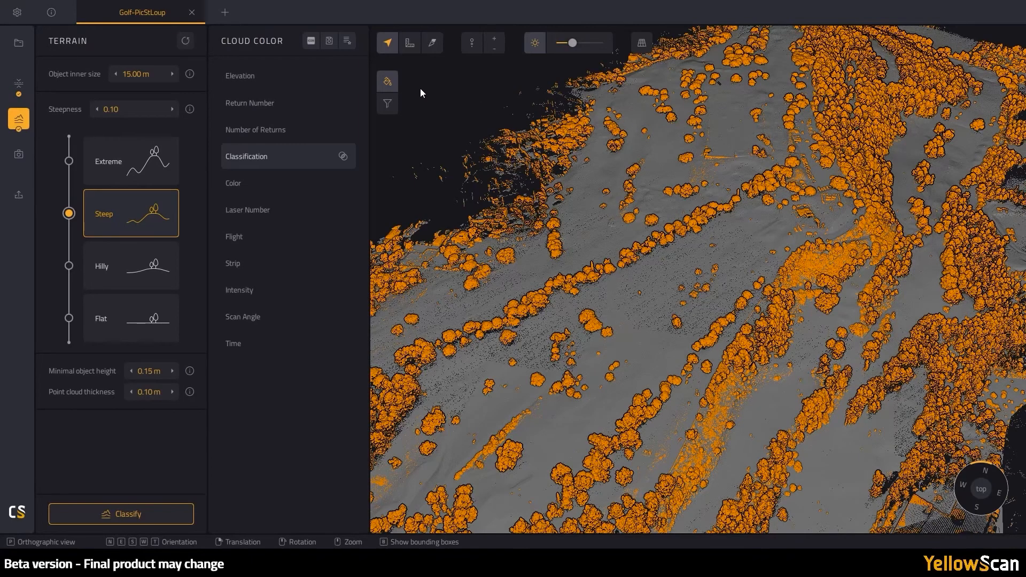
left_click(389, 106)
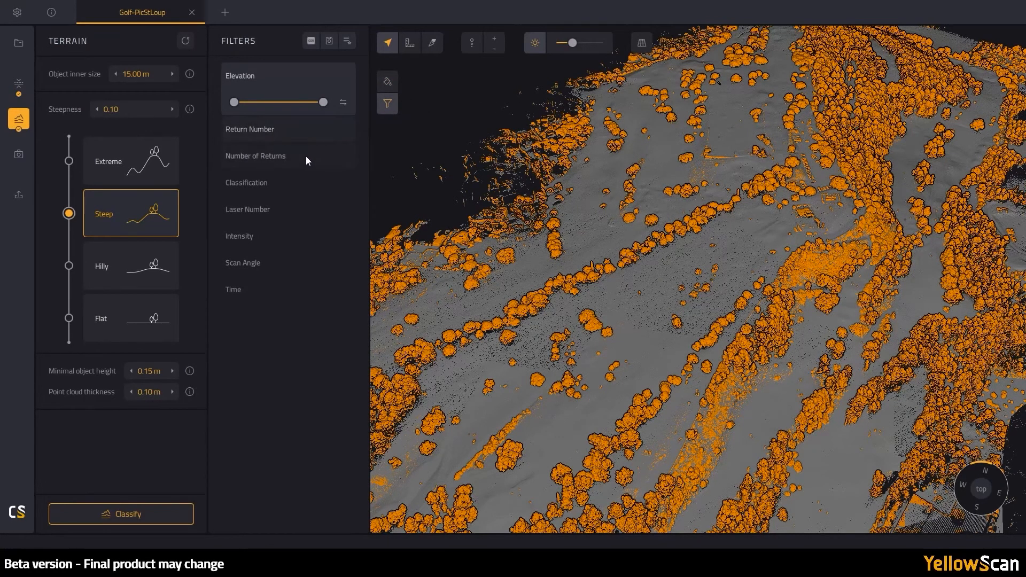
left_click(264, 184)
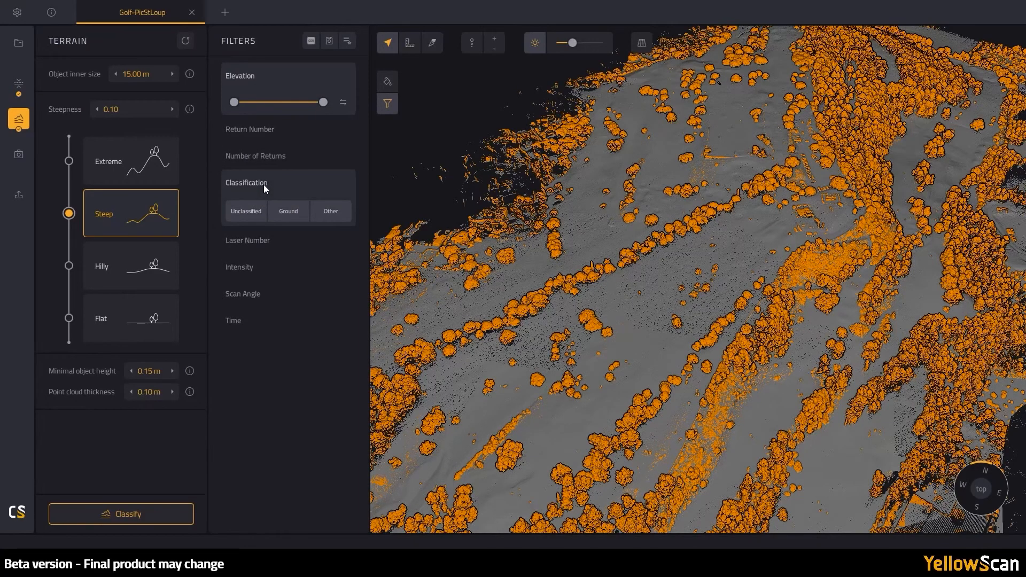
left_click(334, 213)
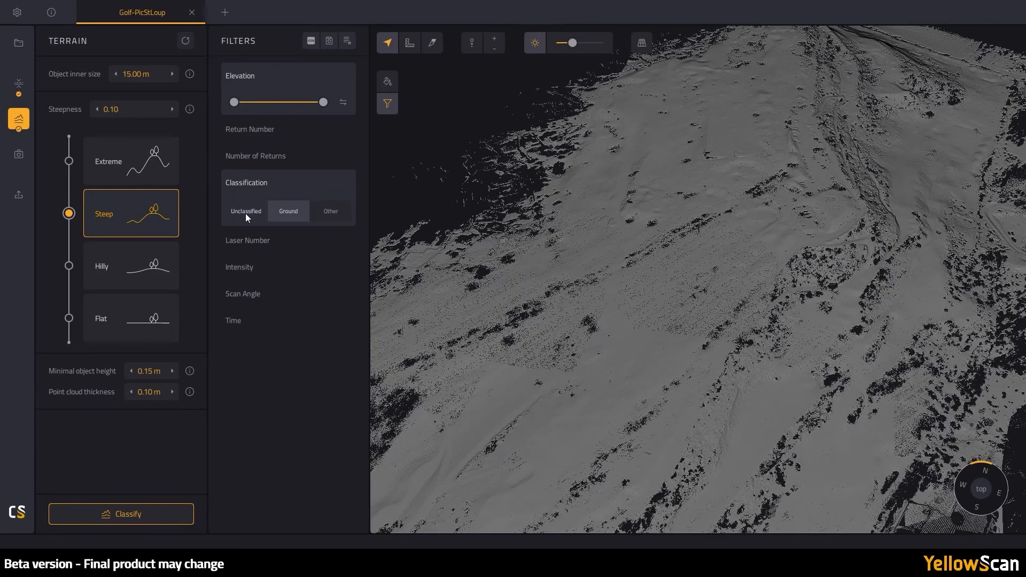
left_click_drag(654, 349, 710, 284)
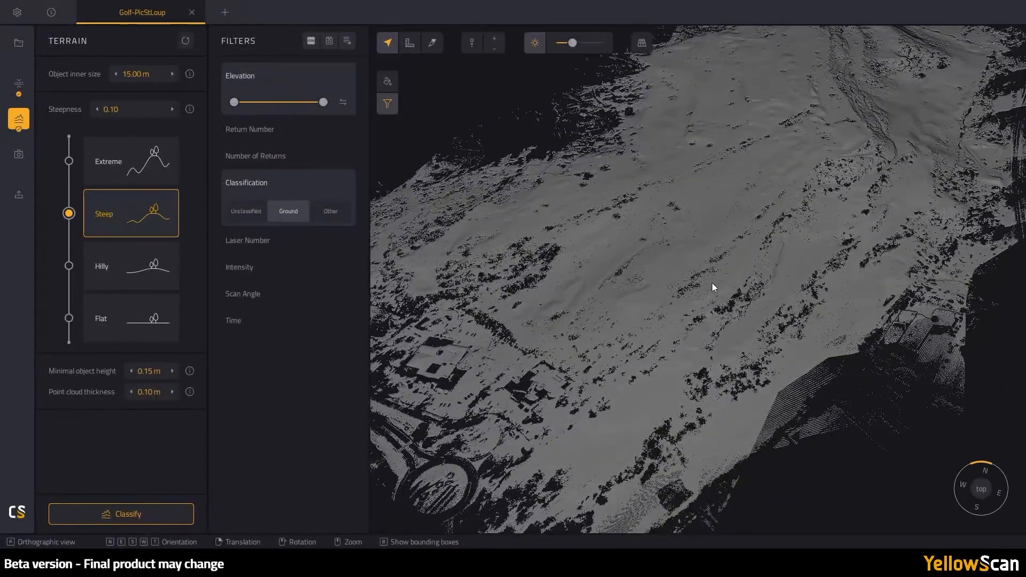
left_click_drag(840, 101, 486, 223)
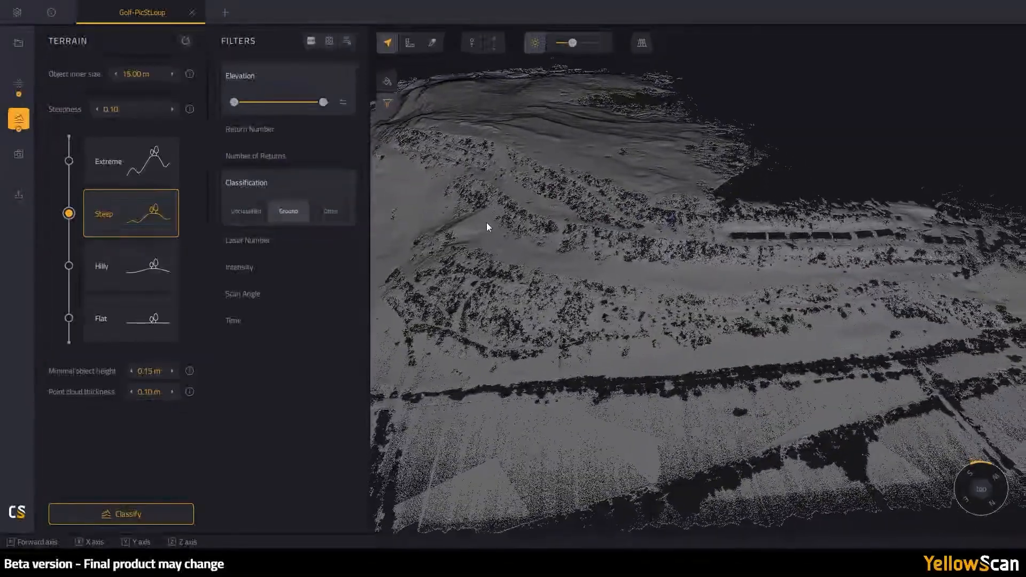
- Restore elevation colouring and show the Other class points again
left_click(389, 83)
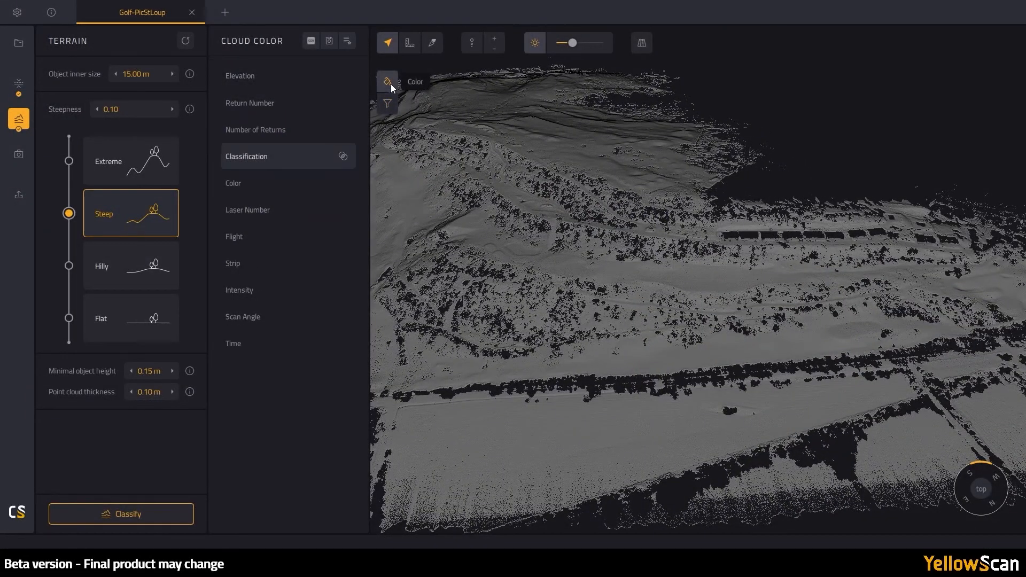
left_click(290, 78)
left_click(385, 104)
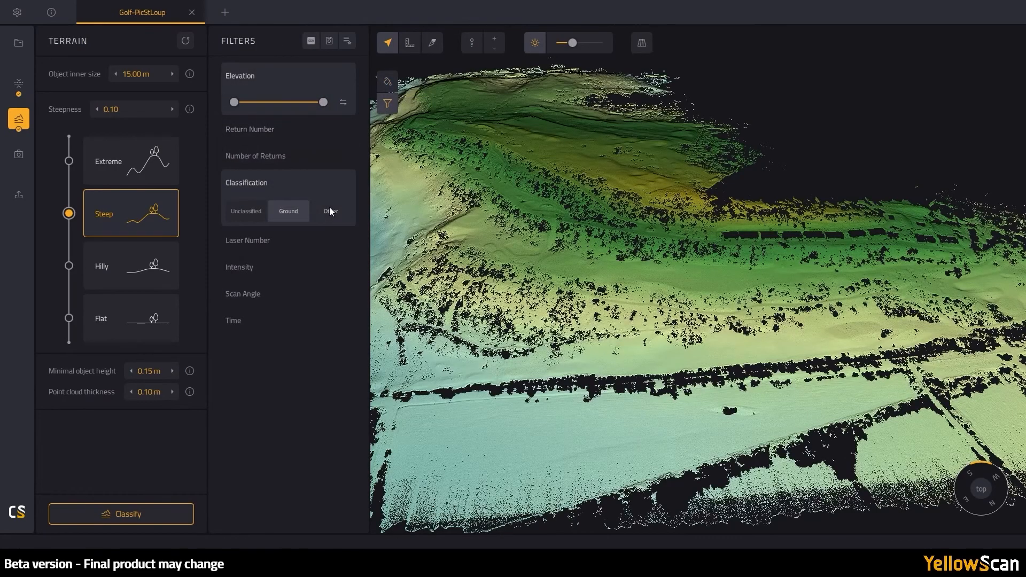
left_click(329, 211)
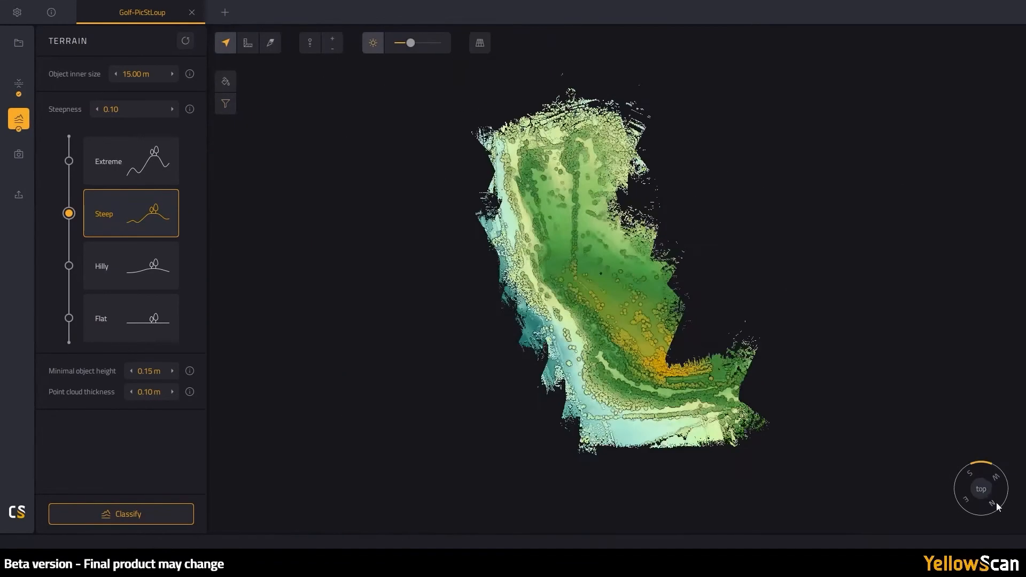
- Bring up the colorization settings, leaving the method on Closest Image
left_click(24, 159)
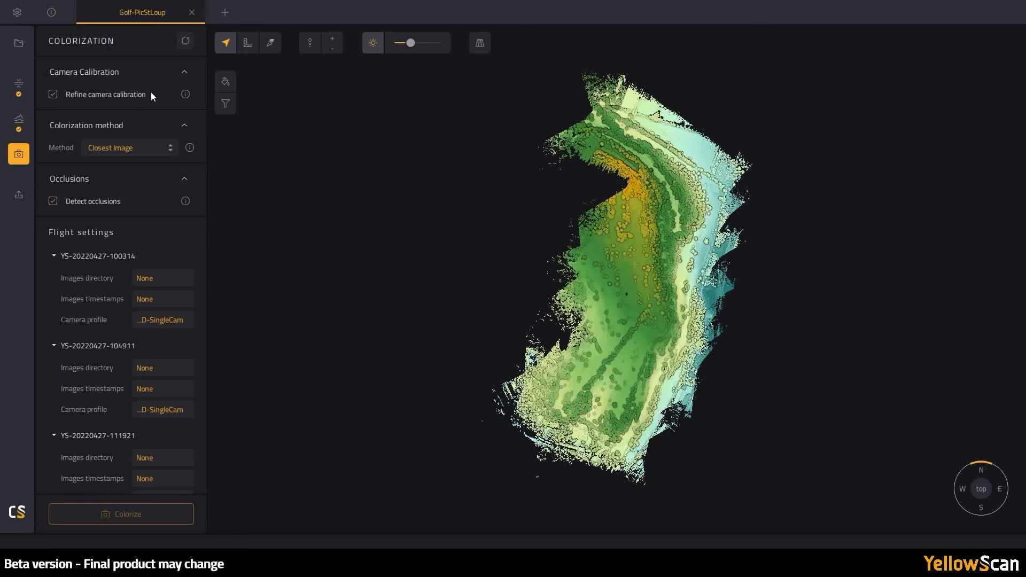
left_click(170, 151)
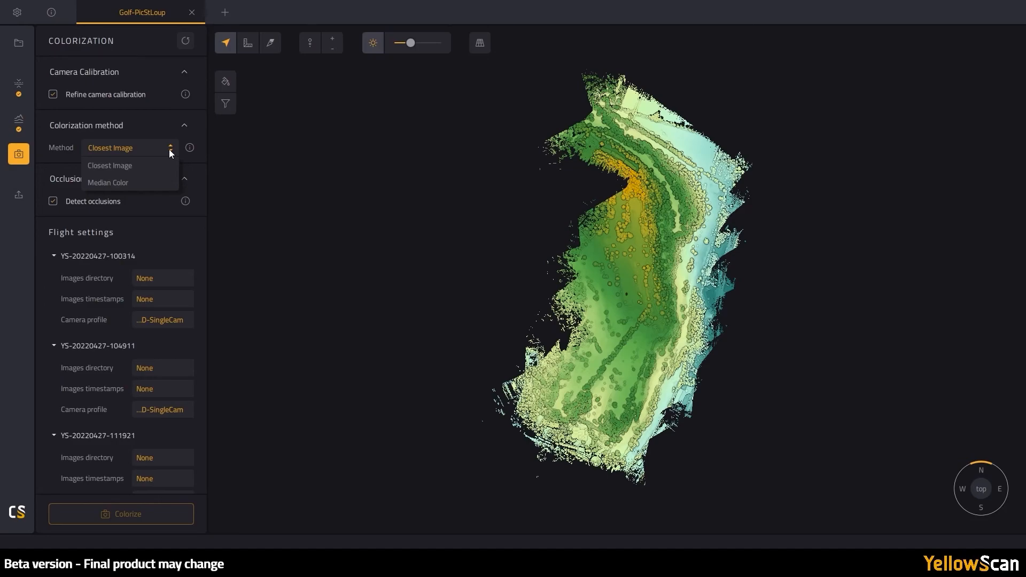
left_click(170, 151)
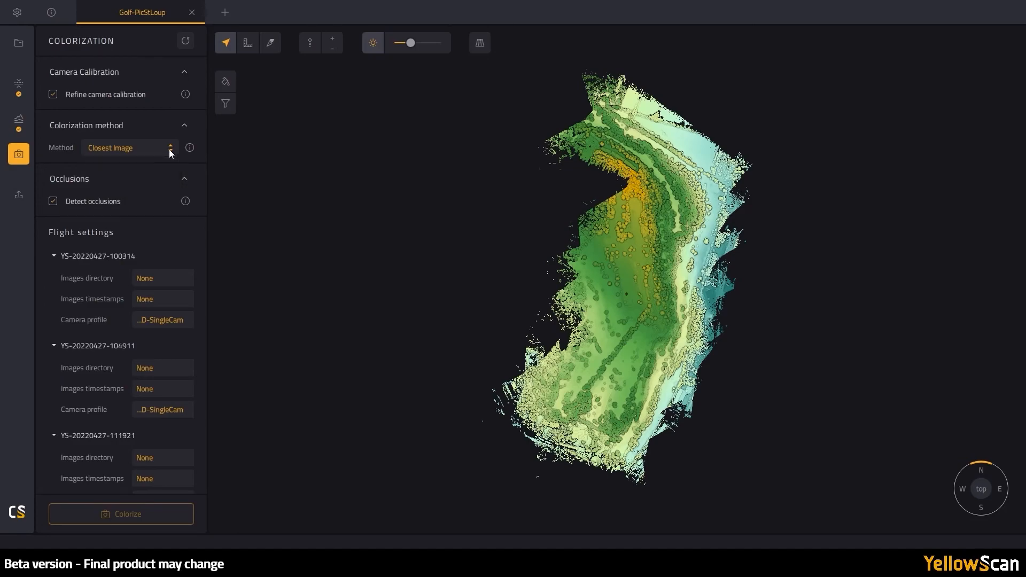
- Assign the IMG image folder to the first flight and to flights 104911 and 111921
left_click(171, 280)
left_click(249, 175)
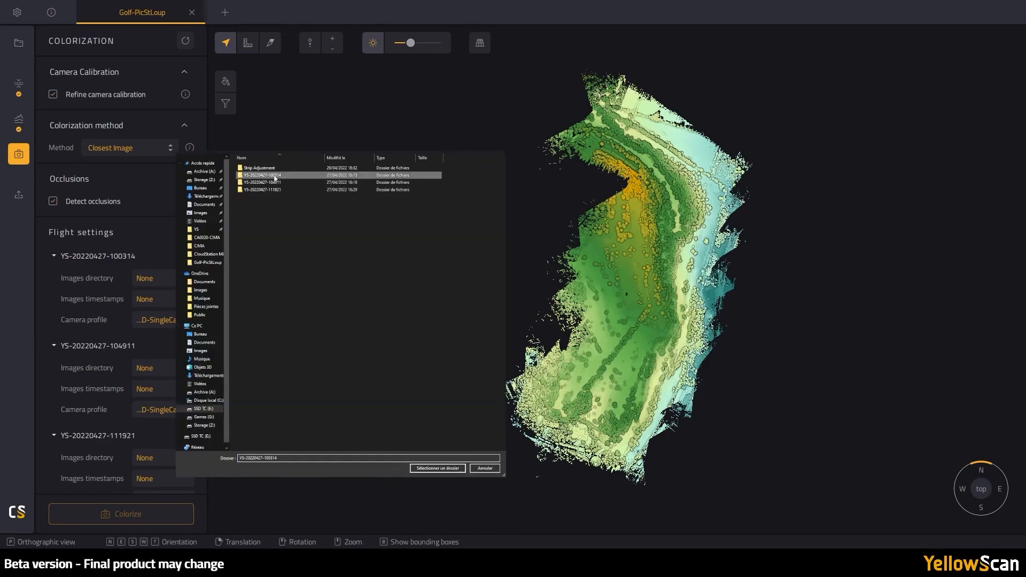
left_click(438, 468)
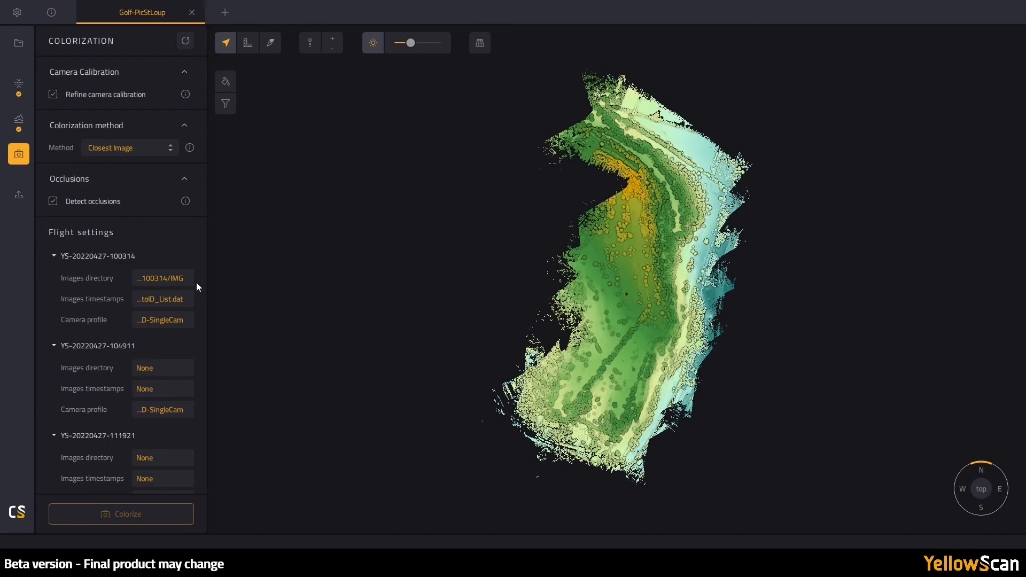
scroll(196, 284, "down", 1)
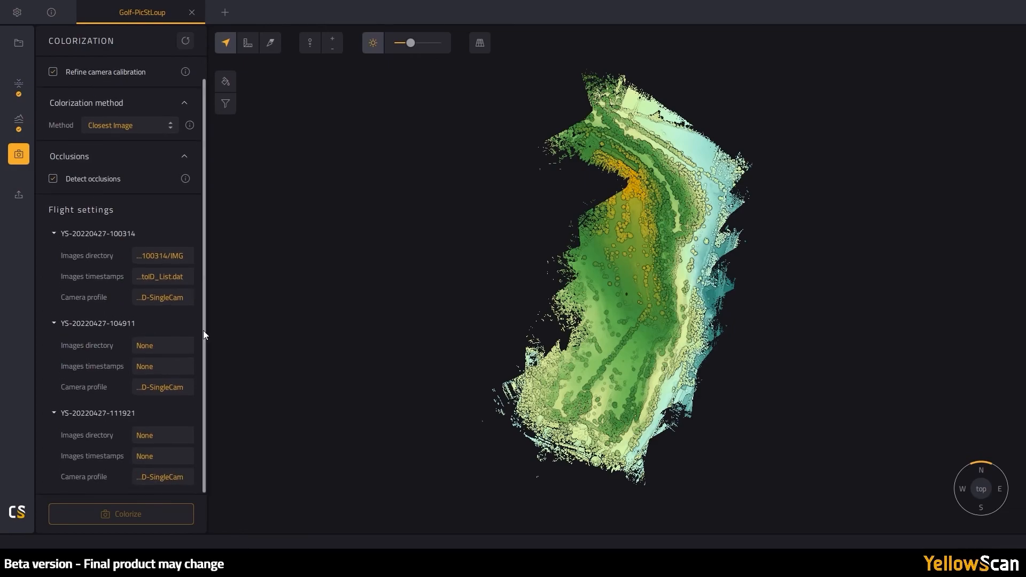
left_click(162, 345)
double_click(297, 169)
left_click(435, 465)
left_click(162, 435)
left_click(434, 465)
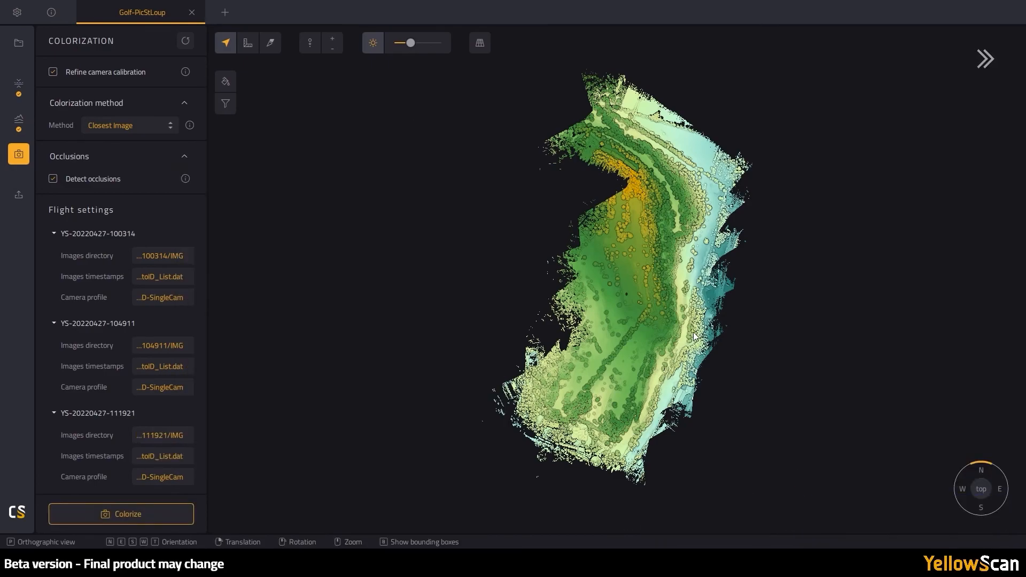
left_click(170, 126)
- Switch colorization to Median Color and overlay all 21 strip trajectories on the golf cloud
left_click(127, 160)
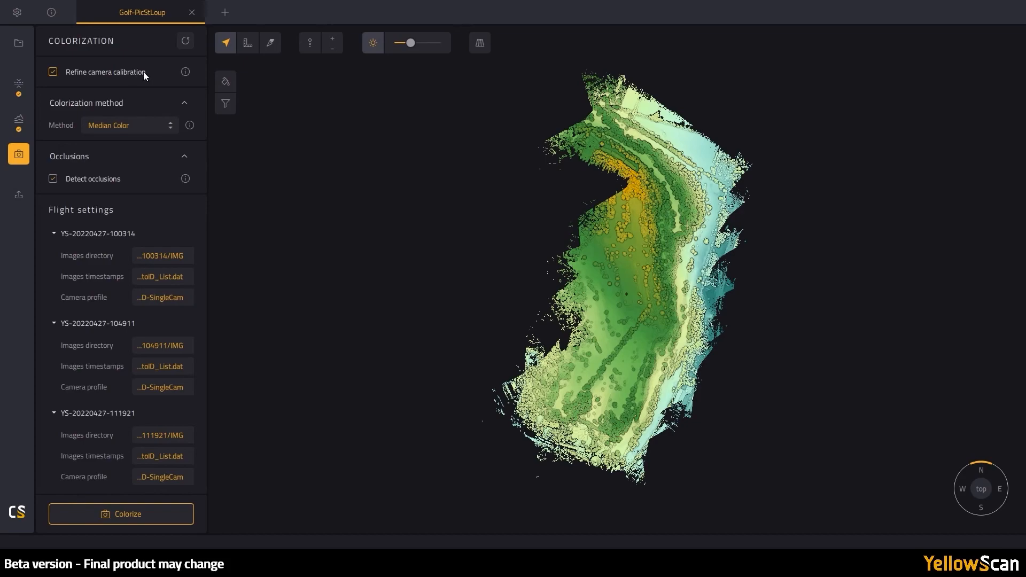
left_click(22, 46)
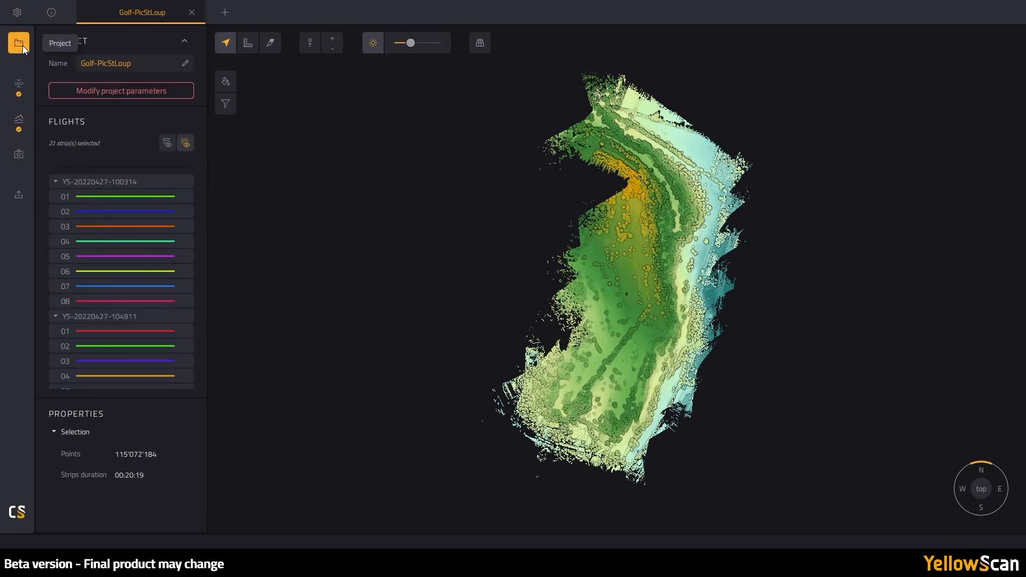
left_click(167, 142)
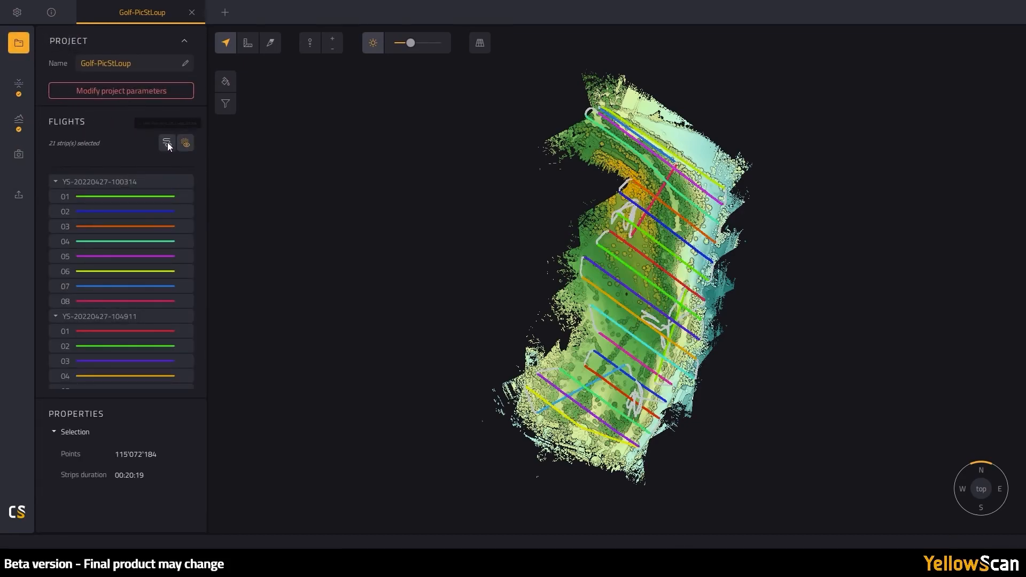
right_click_drag(550, 356, 482, 287)
scroll(564, 334, "up", 5)
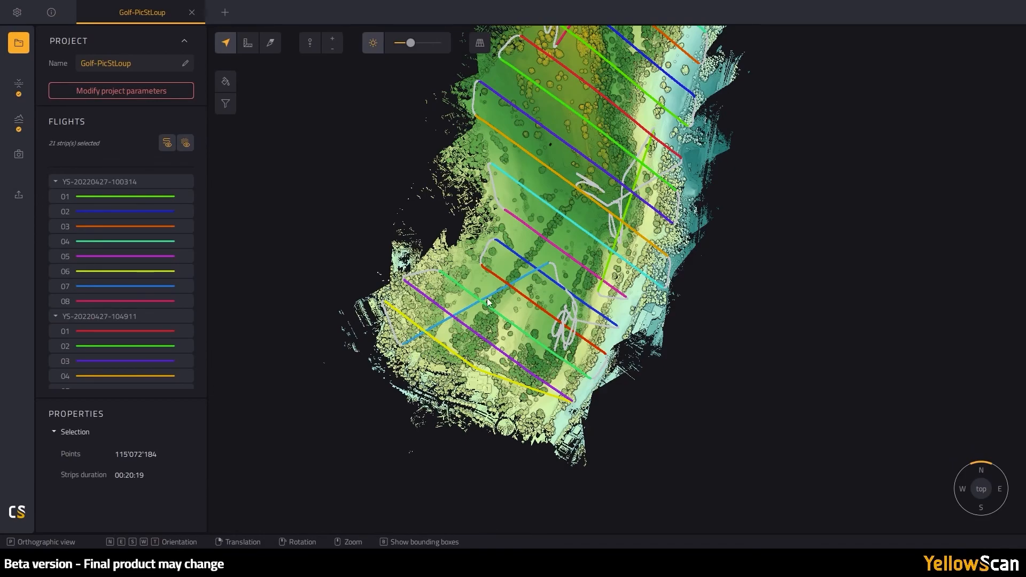
right_click_drag(591, 189, 460, 259)
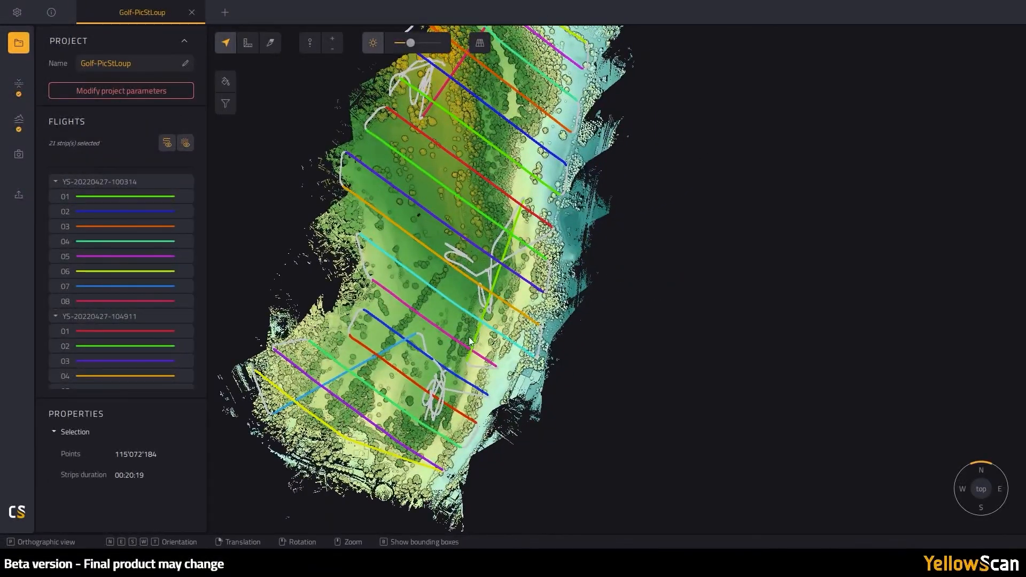
right_click_drag(523, 138, 393, 297)
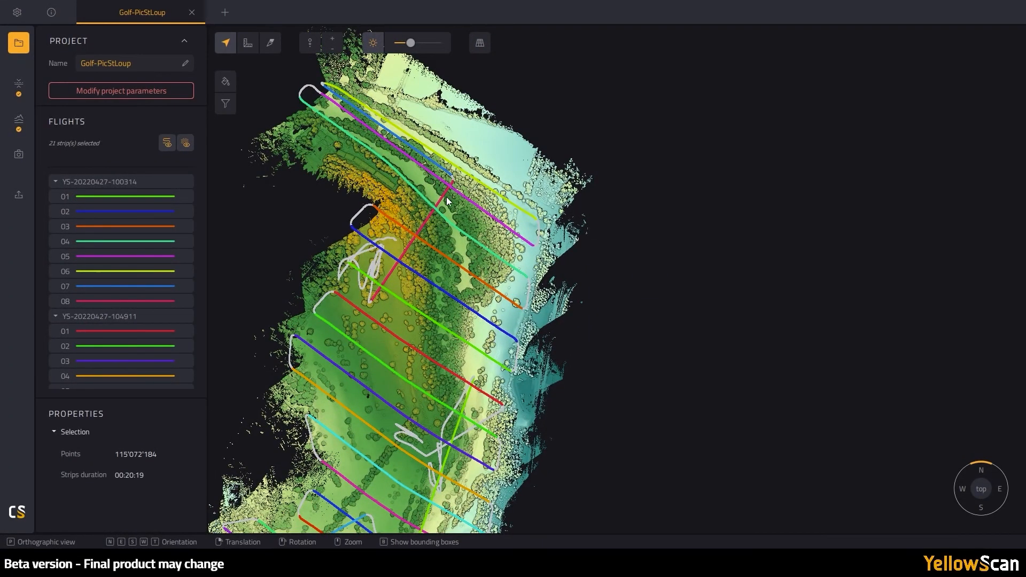
- Run Median Color colorization of the golf cloud from the camera images
left_click(20, 155)
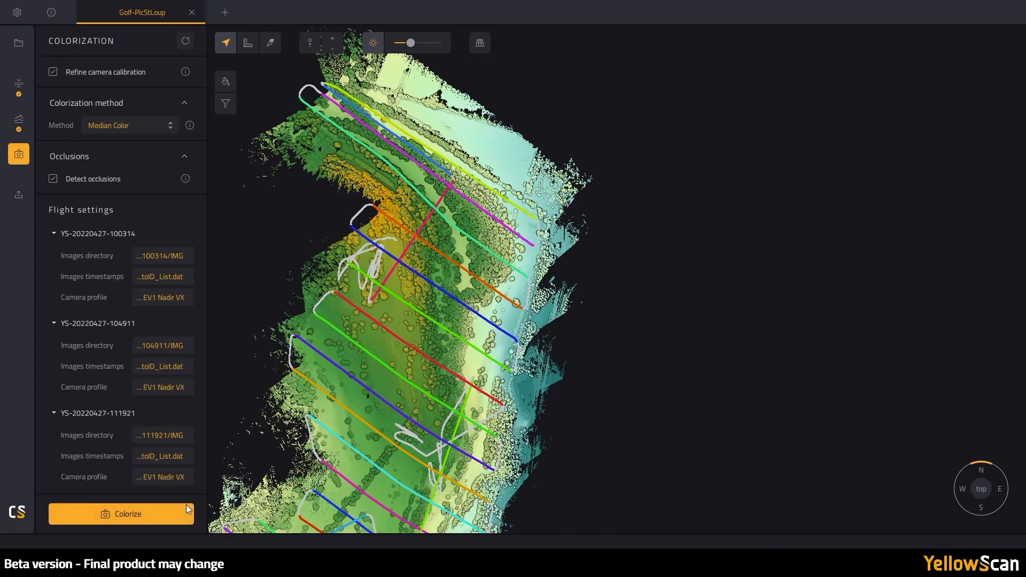
left_click(187, 510)
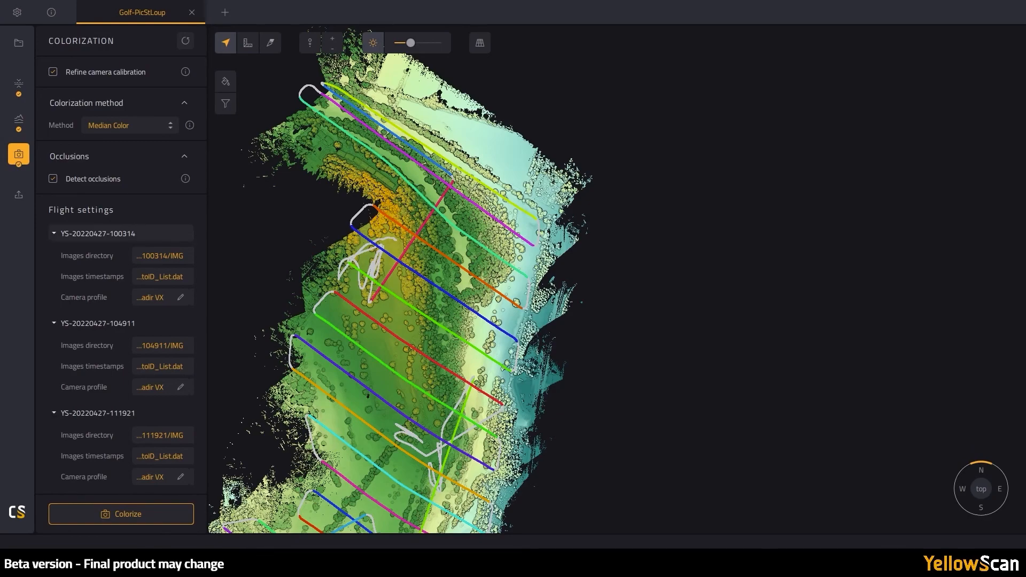
left_click(226, 82)
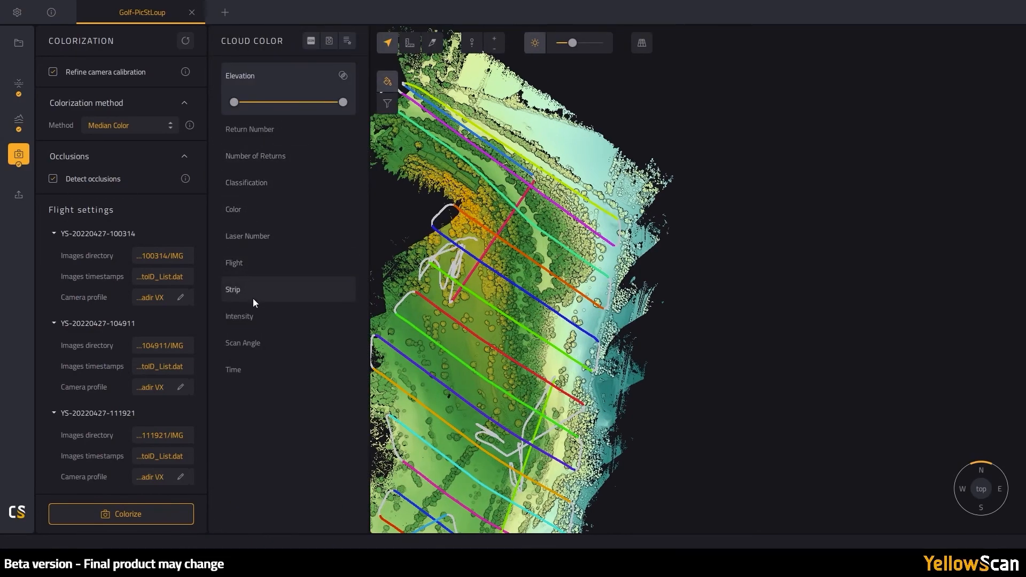
- Display the golf cloud in its RGB photo colours and hide the flight trajectory lines
left_click(251, 214)
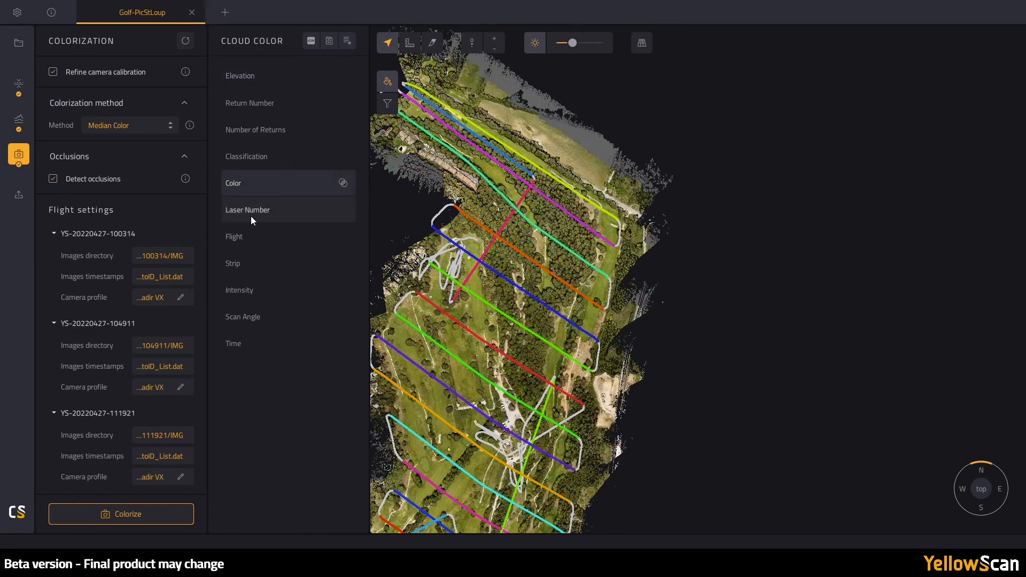
left_click(388, 82)
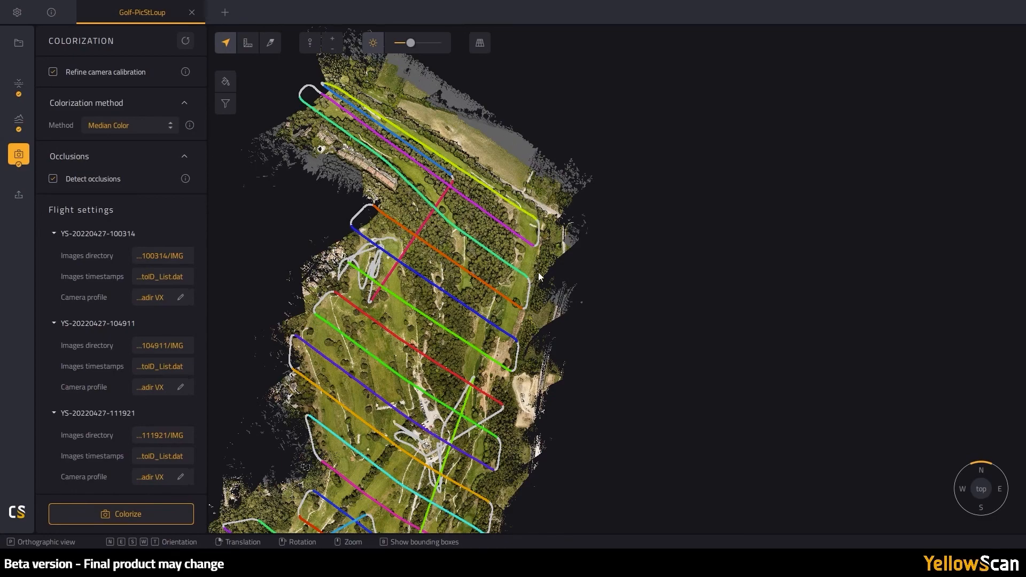
left_click_drag(438, 402, 578, 291)
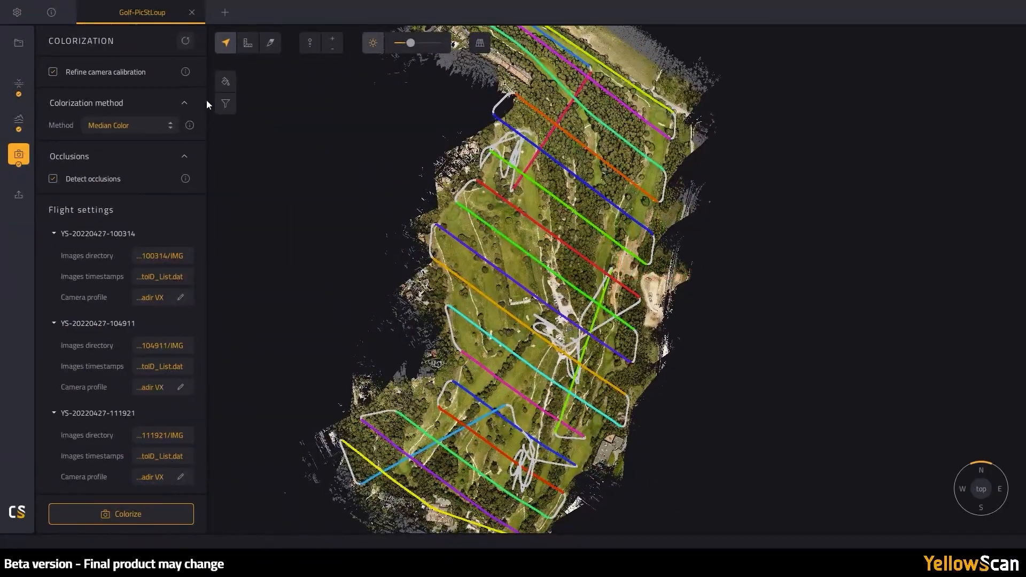
left_click(17, 44)
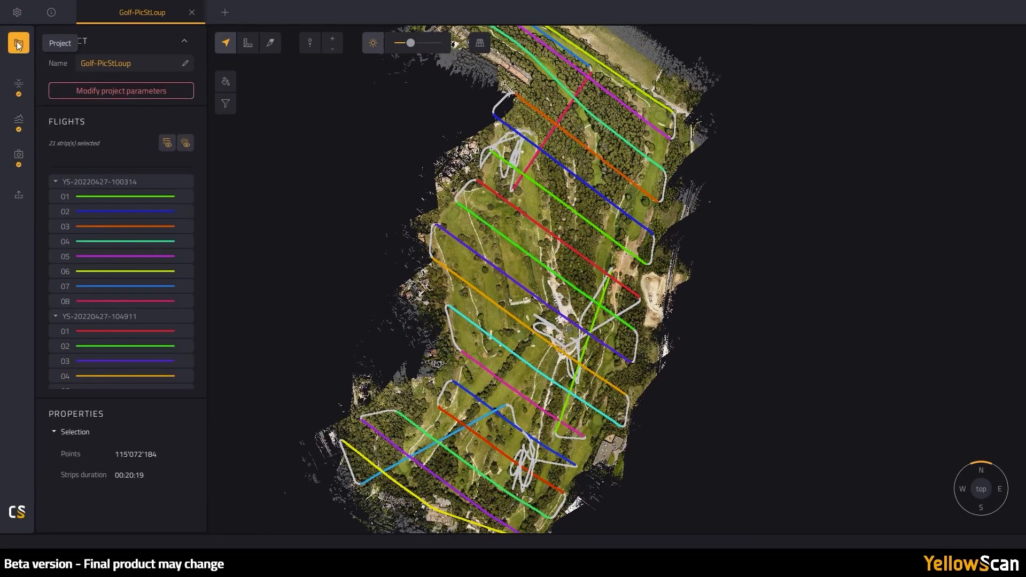
left_click(166, 142)
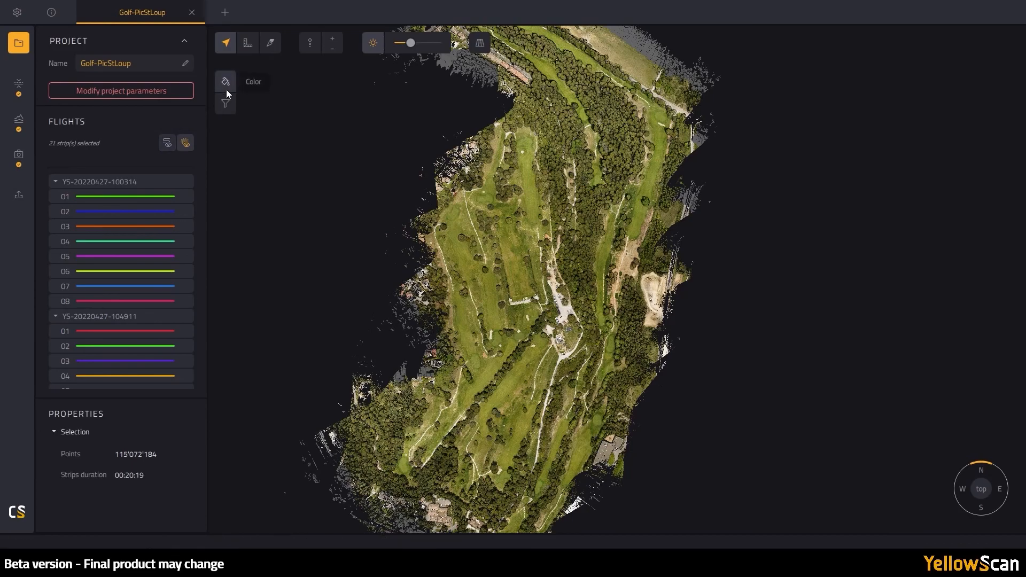
scroll(472, 371, "up", 5)
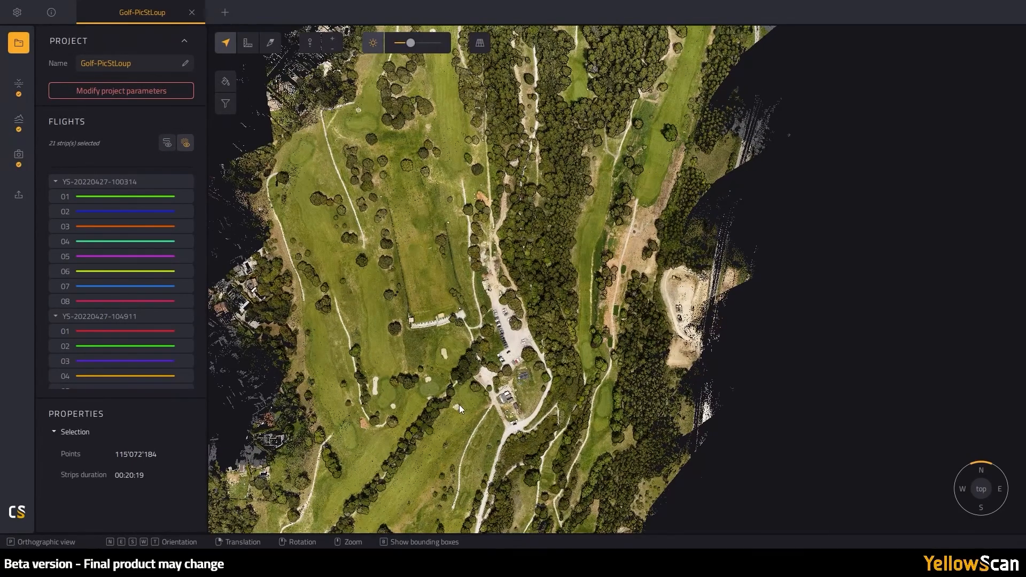
left_click_drag(460, 405, 624, 89)
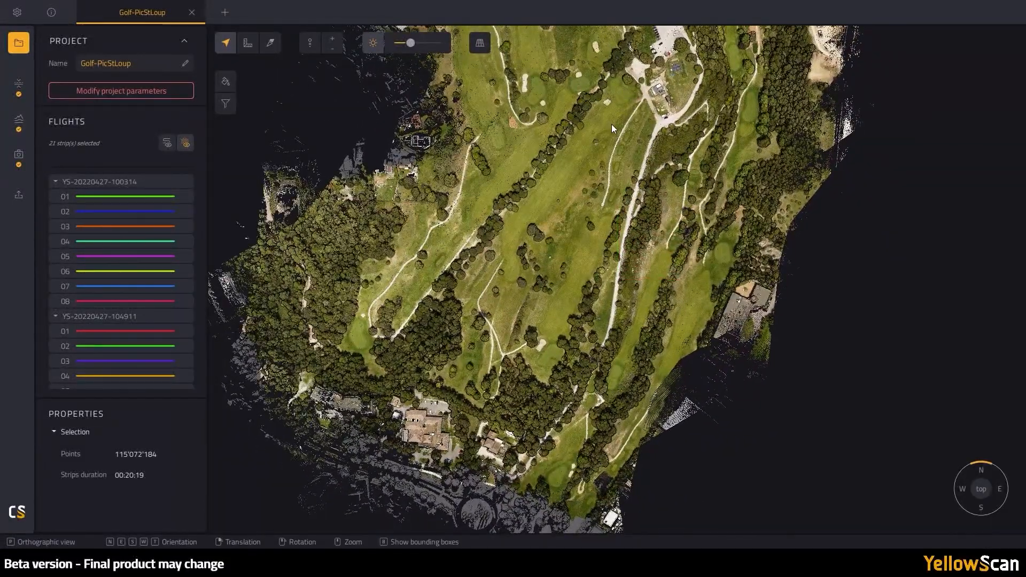
- Set the point cloud export to merge by flights in EPSG:2154 with point colours included
left_click(18, 194)
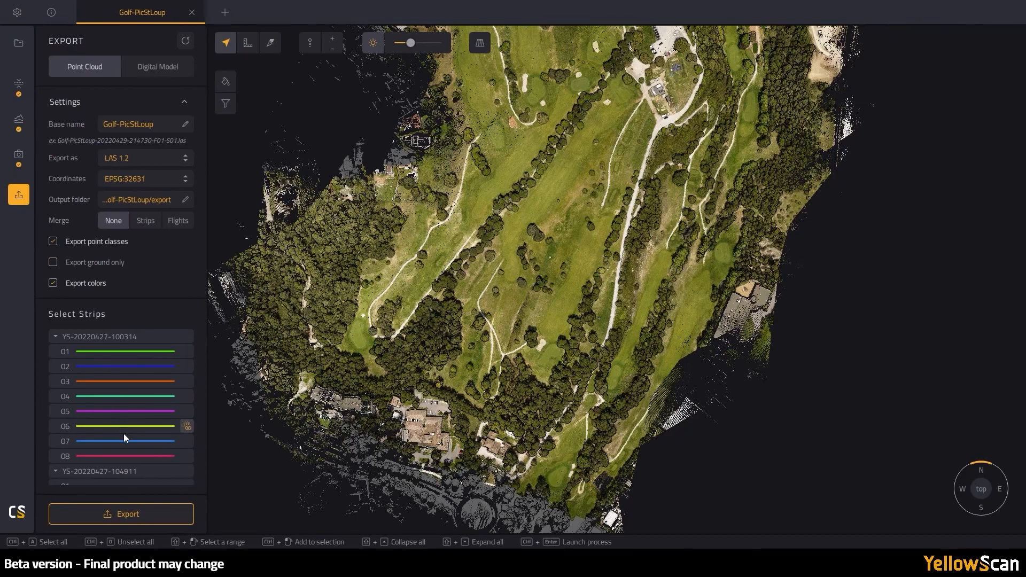
left_click(146, 225)
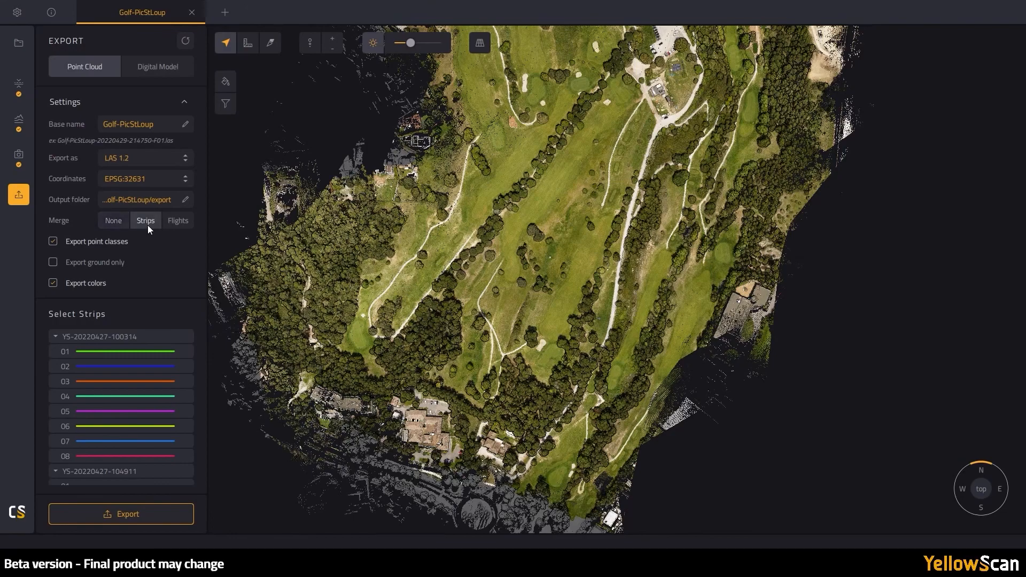
left_click(178, 221)
left_click(186, 181)
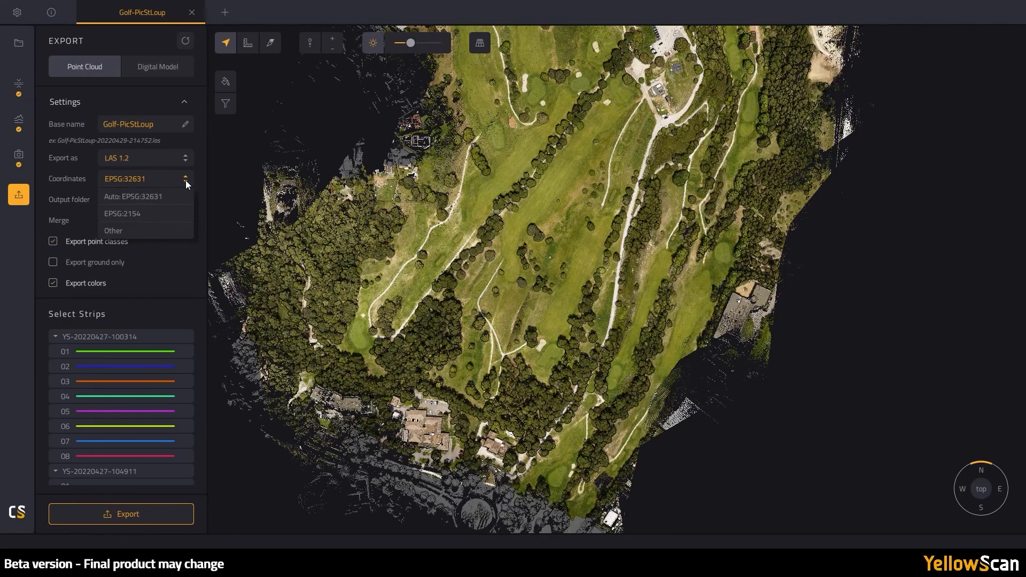
left_click(149, 213)
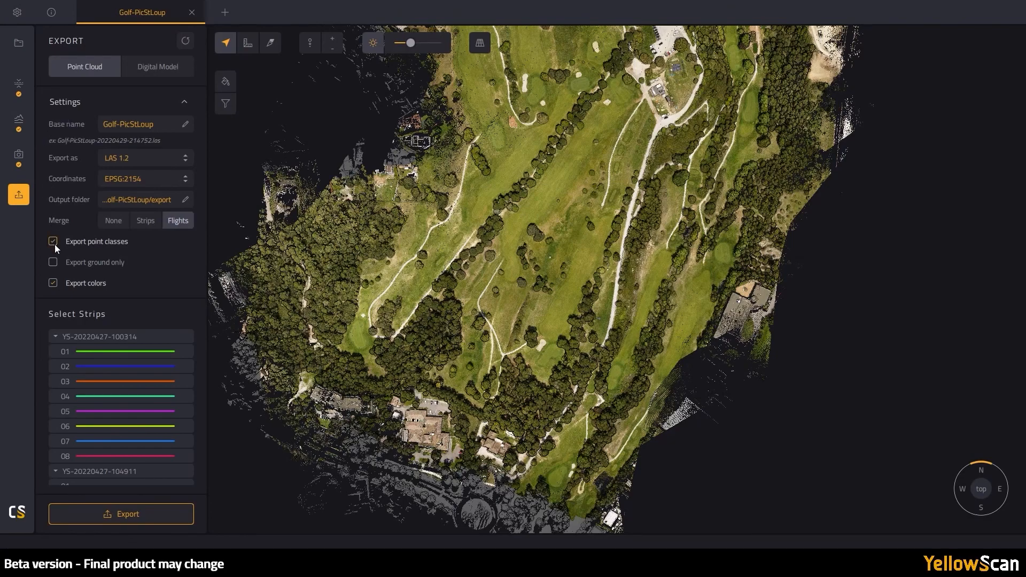
left_click(53, 284)
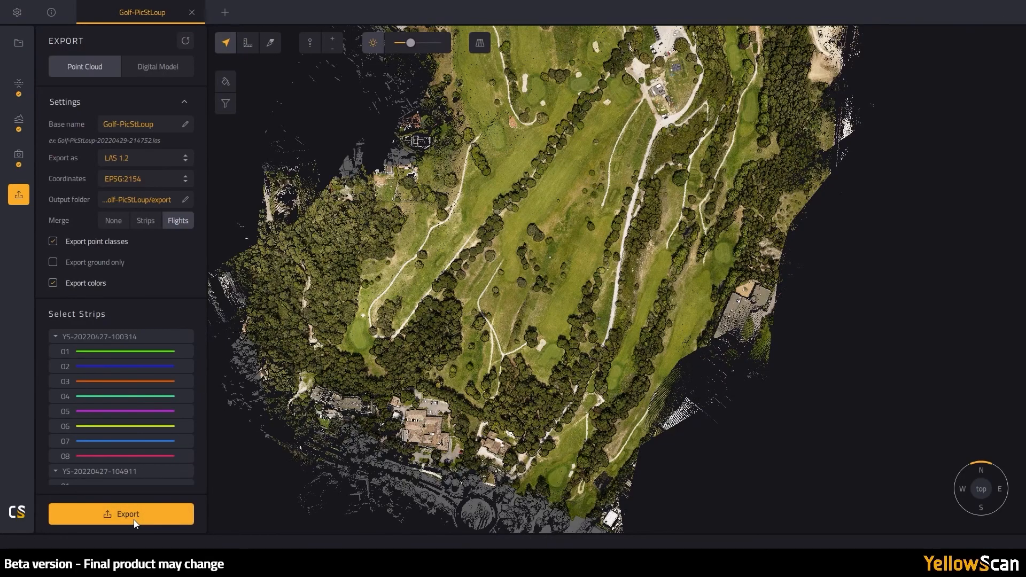
left_click(157, 73)
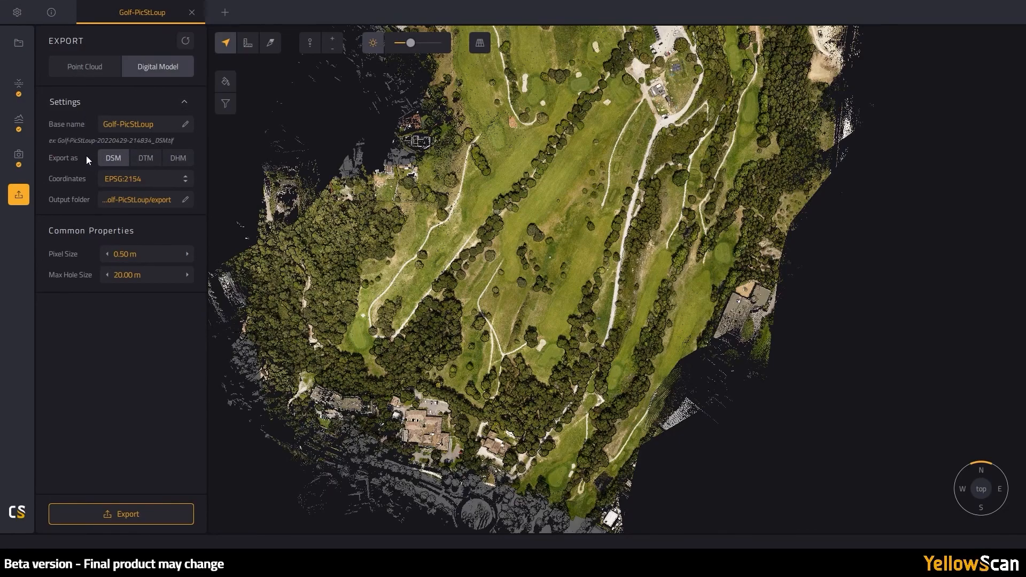
- Export the digital model as a DTM with a multidirectional hillshade at 45° altitude
left_click(144, 159)
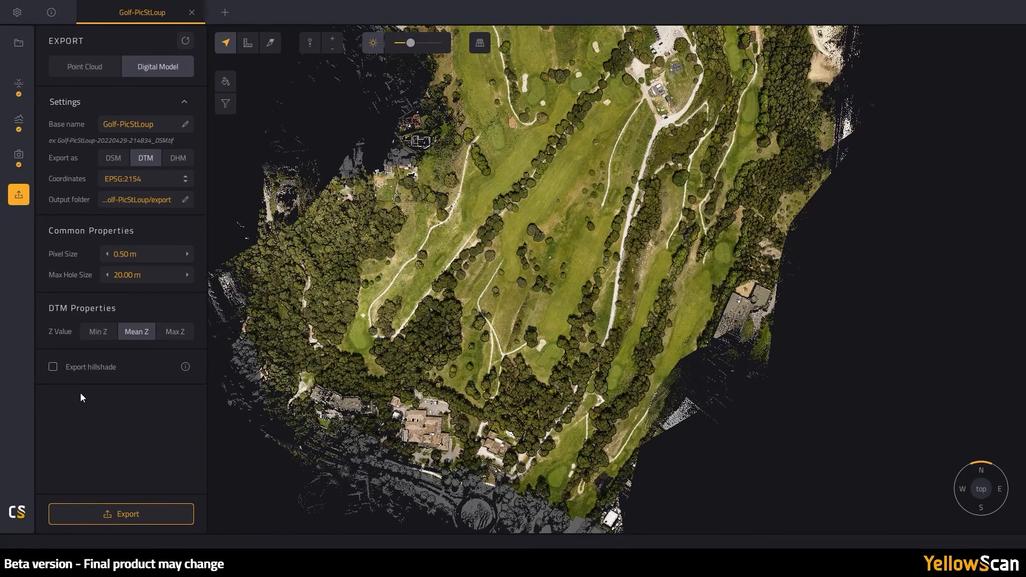
left_click(54, 366)
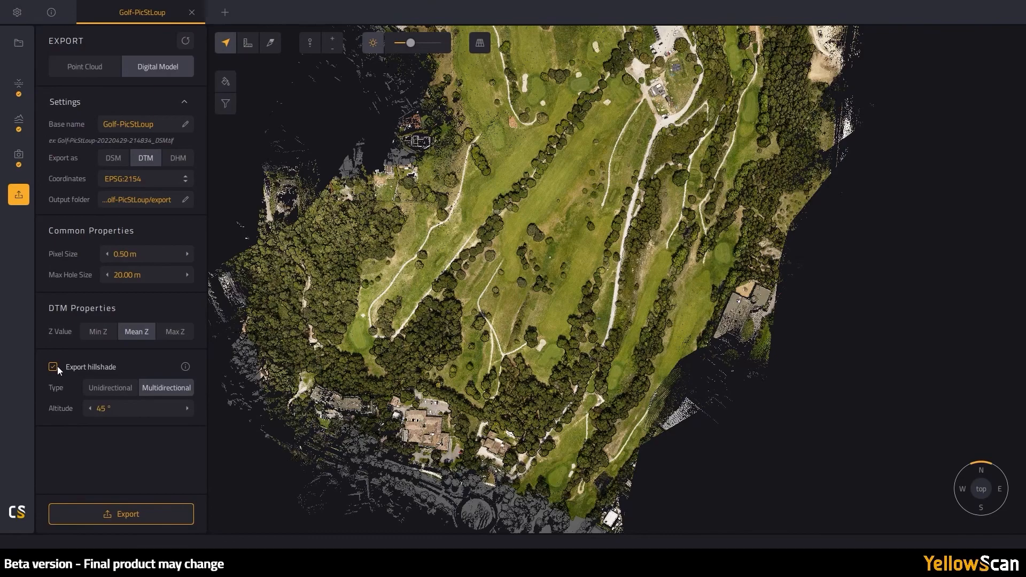
left_click(98, 390)
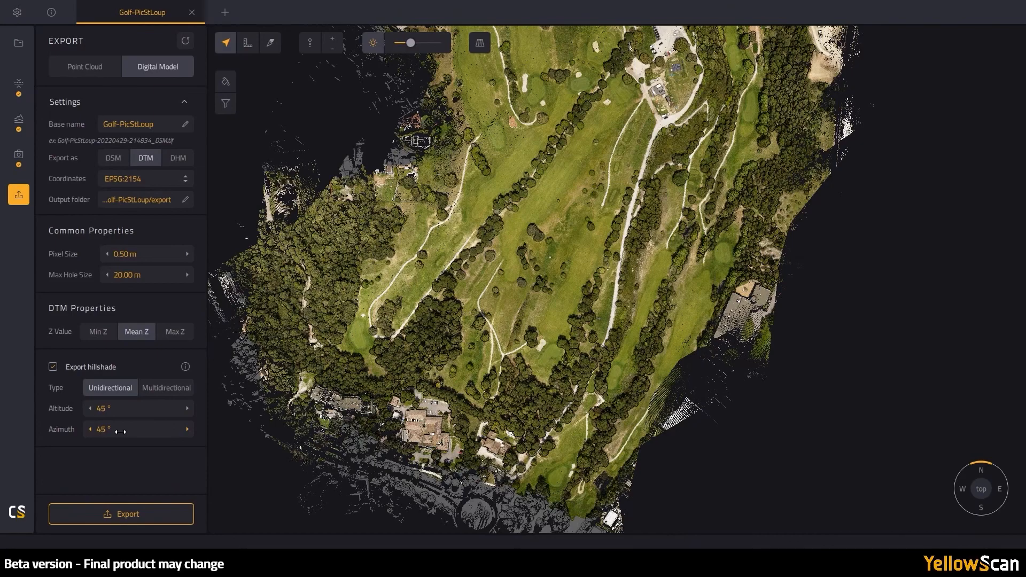
left_click(159, 391)
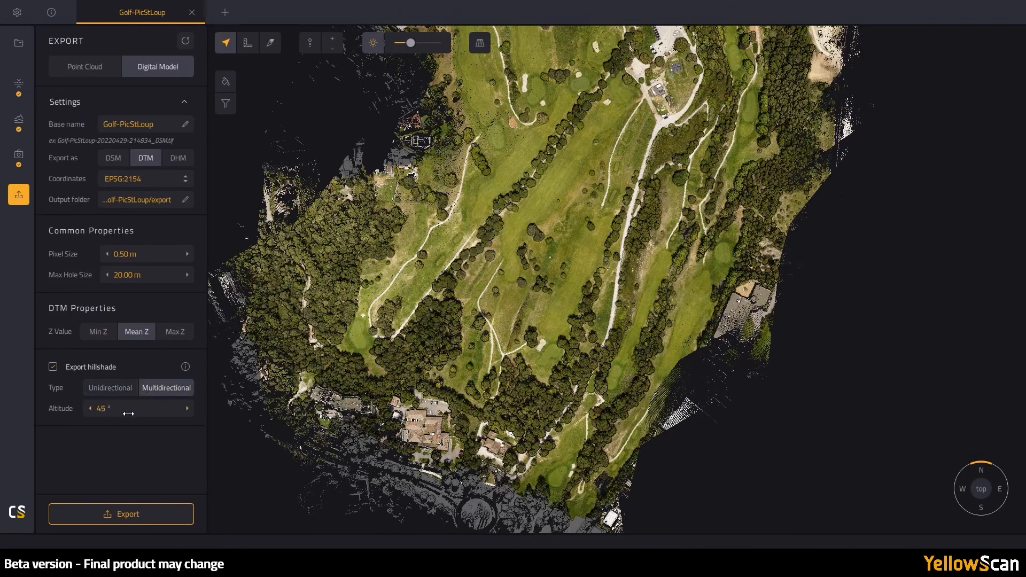